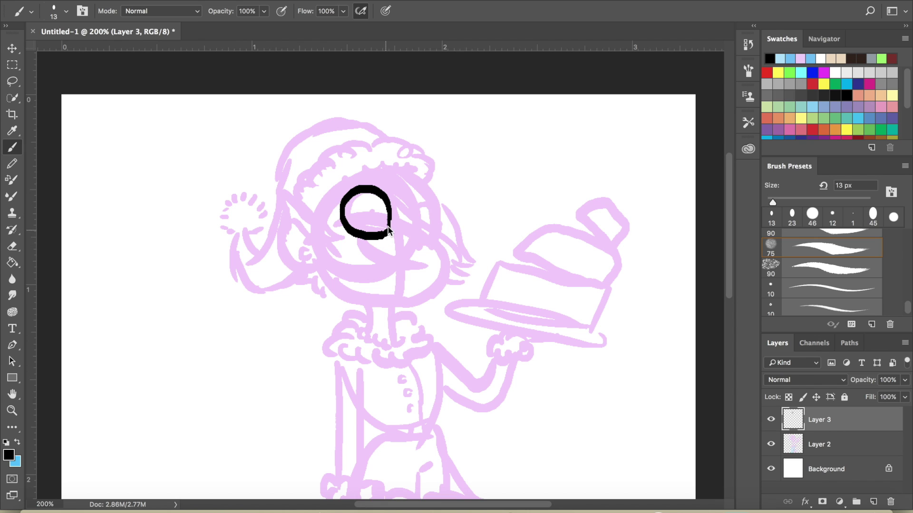
Ink both eyes in black with thick outlines and pointed upper corners over the sketch, using the 13 px brush
key(super+z)
mouse_move(352, 198)
mouse_down()
mouse_move(347, 205)
mouse_move(341, 191)
mouse_move(343, 207)
mouse_up()
key(super+z)
mouse_move(414, 222)
mouse_down()
mouse_move(430, 213)
mouse_move(424, 226)
mouse_move(431, 205)
mouse_move(429, 232)
mouse_up()
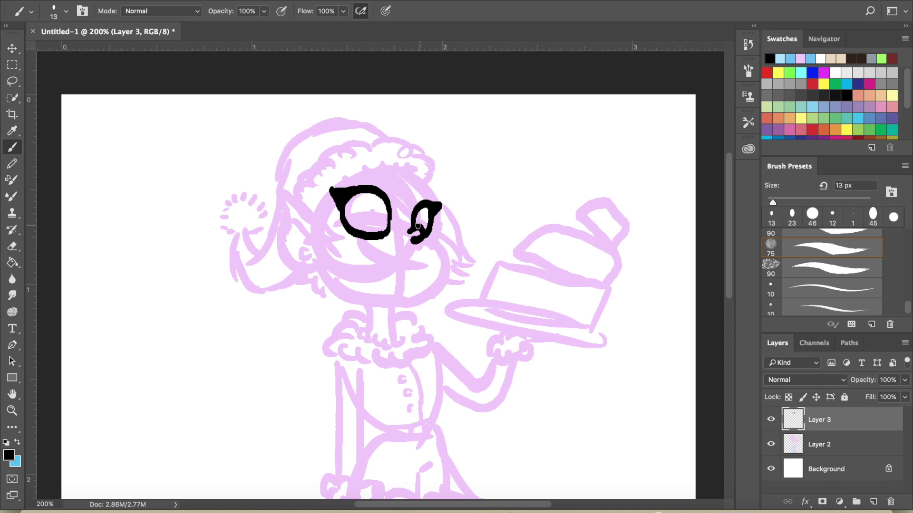
Ink the pointed ear with its earring and the jagged hair tuft beside the larger eye
mouse_move(316, 219)
mouse_down()
mouse_move(284, 206)
mouse_move(311, 273)
mouse_move(297, 254)
mouse_move(327, 254)
mouse_move(329, 205)
mouse_up()
key(super+z)
drag(345, 247, 331, 209)
key(super+z)
mouse_move(346, 247)
mouse_down()
mouse_move(321, 182)
mouse_move(314, 218)
mouse_move(341, 197)
mouse_up()
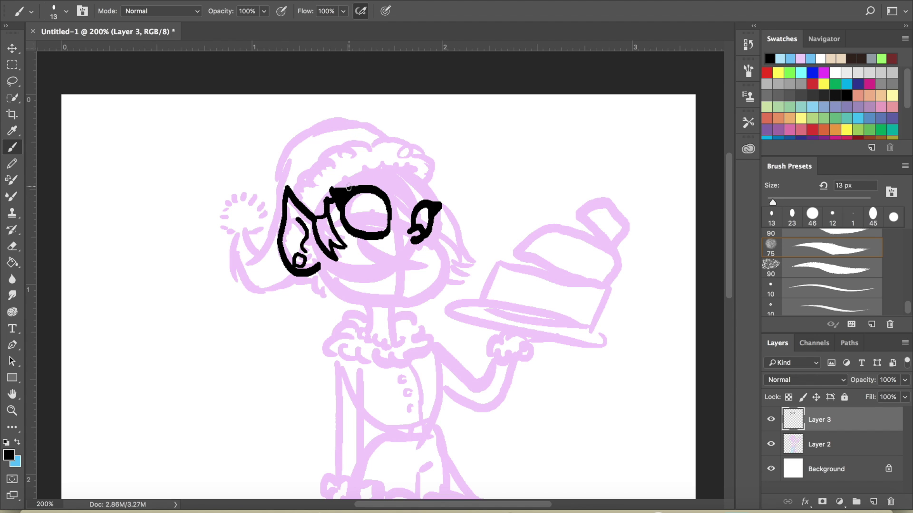
Ink the fringe and hair tips on the cake side, the face outline and the curved smile
mouse_move(357, 181)
mouse_down()
mouse_move(397, 166)
mouse_move(428, 172)
mouse_move(475, 248)
mouse_up()
drag(390, 199, 475, 248)
mouse_move(464, 249)
mouse_down()
mouse_move(470, 266)
mouse_move(455, 279)
mouse_up()
mouse_move(437, 237)
mouse_down()
mouse_move(449, 277)
mouse_move(391, 294)
mouse_up()
key(super+z)
mouse_move(442, 247)
mouse_down()
mouse_move(382, 306)
mouse_move(318, 265)
mouse_move(399, 275)
mouse_up()
key(ctrl+z)
drag(362, 246, 425, 265)
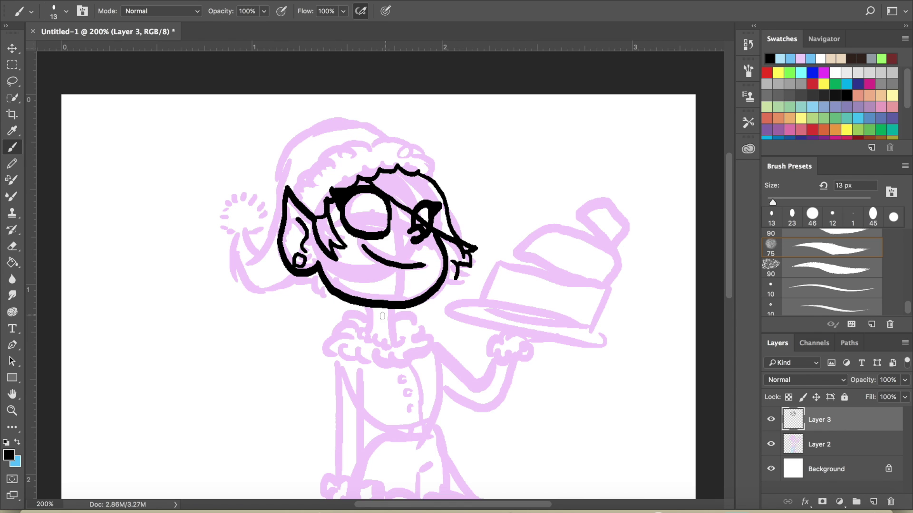
Ink the neck, the fluffy fur collar and the outlines of the jacket and hanging sleeve
mouse_move(371, 308)
mouse_down()
mouse_move(376, 340)
mouse_move(394, 343)
mouse_move(407, 332)
mouse_up()
mouse_move(368, 316)
mouse_down()
mouse_move(339, 323)
mouse_move(341, 358)
mouse_move(401, 362)
mouse_move(421, 345)
mouse_move(397, 313)
mouse_up()
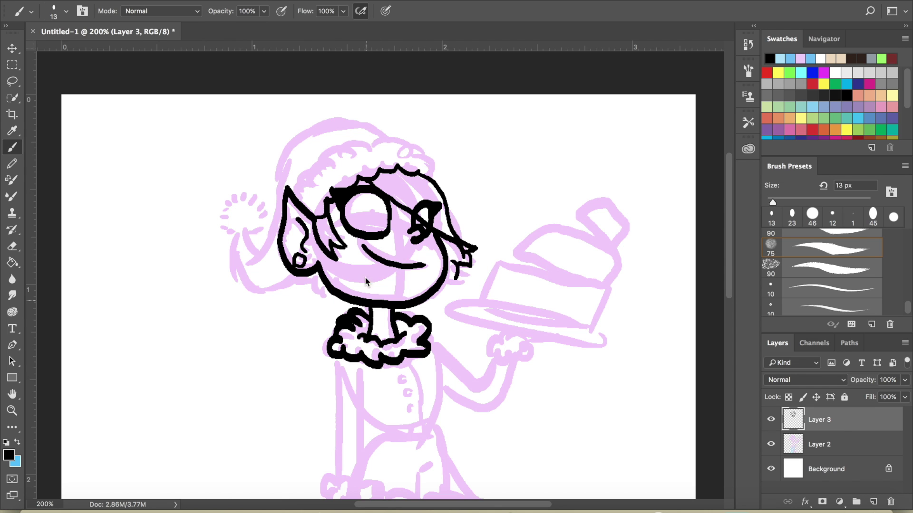
scroll(408, 206, down, 5)
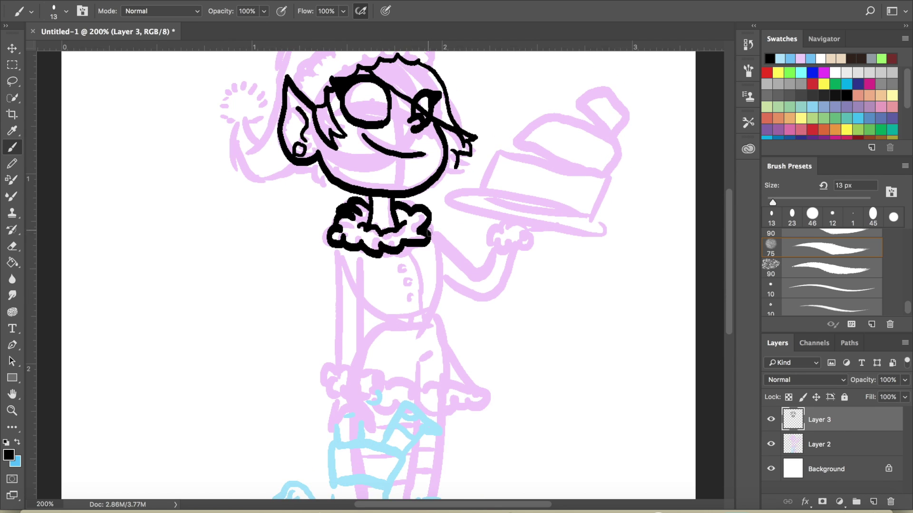
drag(442, 276, 436, 297)
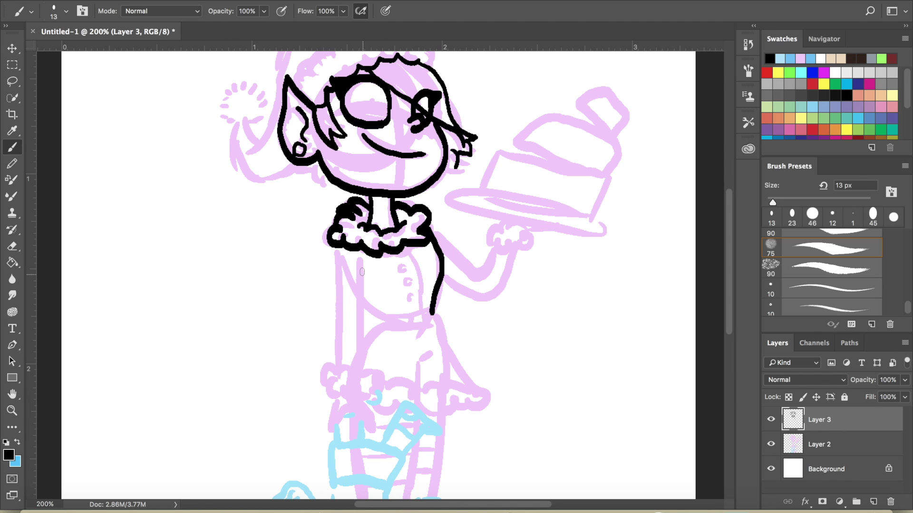
key(ctrl+z)
mouse_move(361, 283)
mouse_down()
mouse_move(380, 310)
mouse_move(361, 352)
mouse_up()
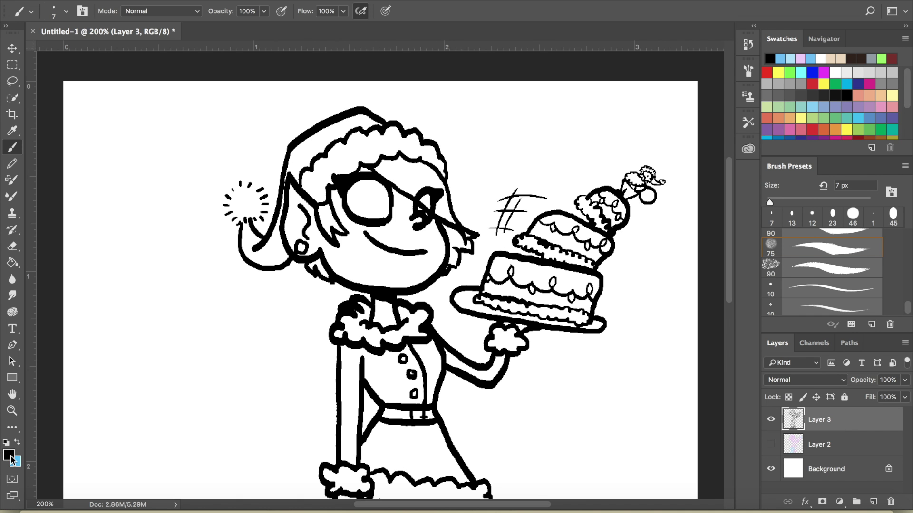
Paint thin red (#ff0000) pupils with a 7 px brush on a new layer placed beneath the line art
click(10, 456)
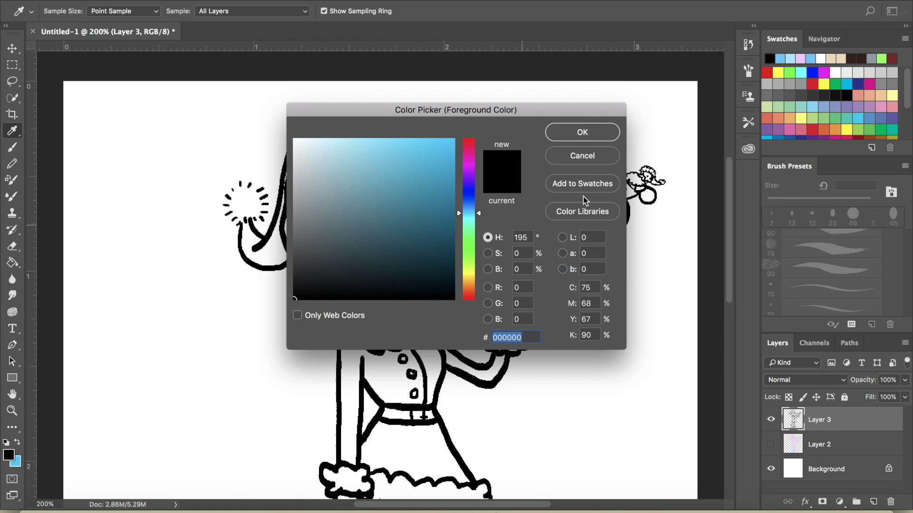
click(768, 75)
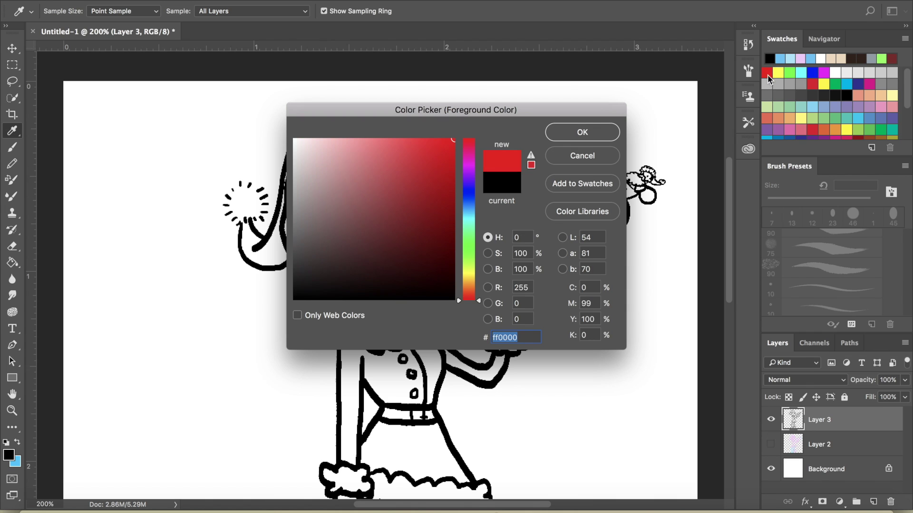
click(590, 133)
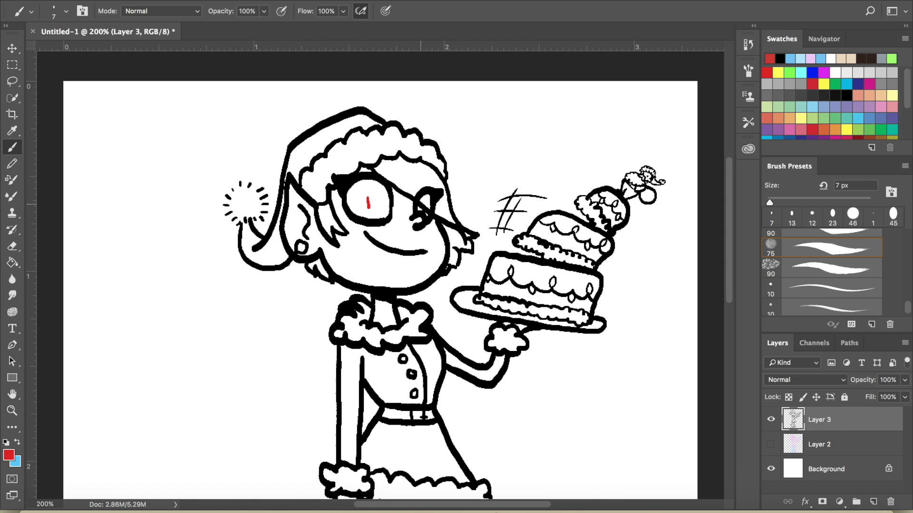
key(ctrl+z)
click(873, 502)
drag(819, 421, 830, 481)
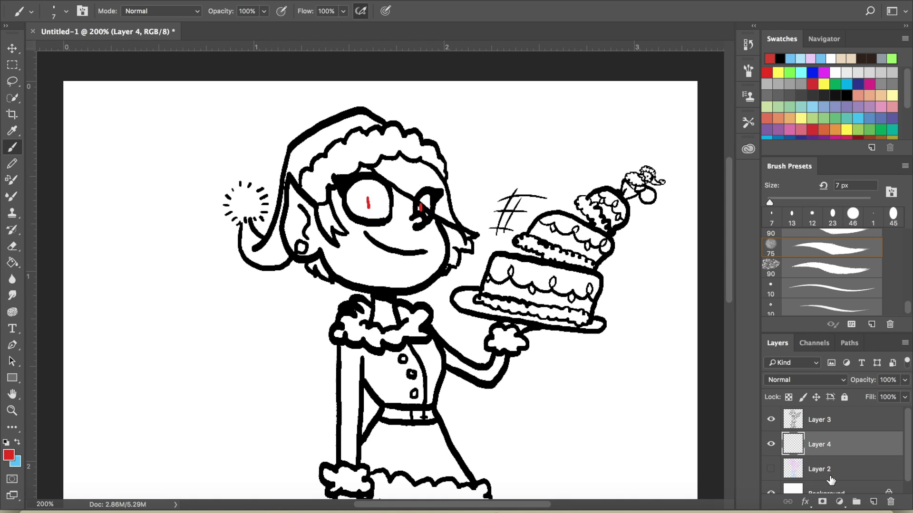
Paint the face, ear and neck in skin tone #f5d7b6 with a 60 px brush
click(9, 455)
click(850, 59)
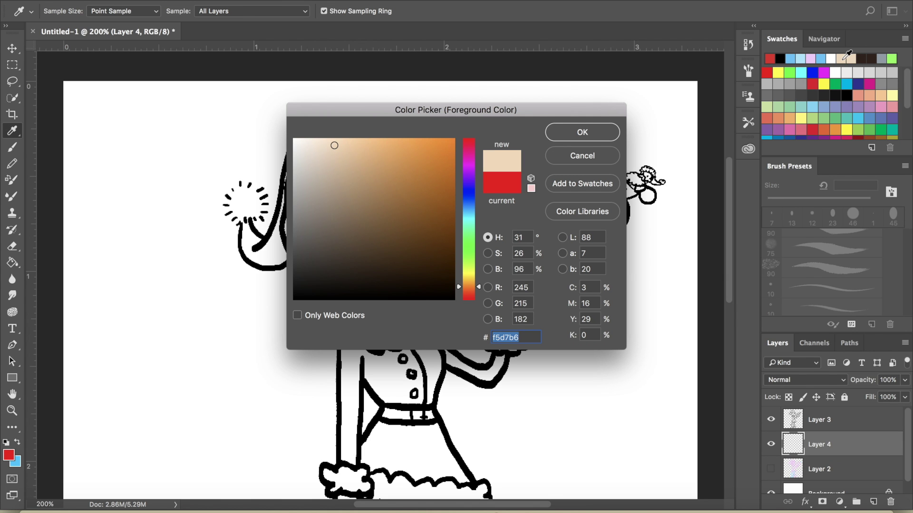
key(Return)
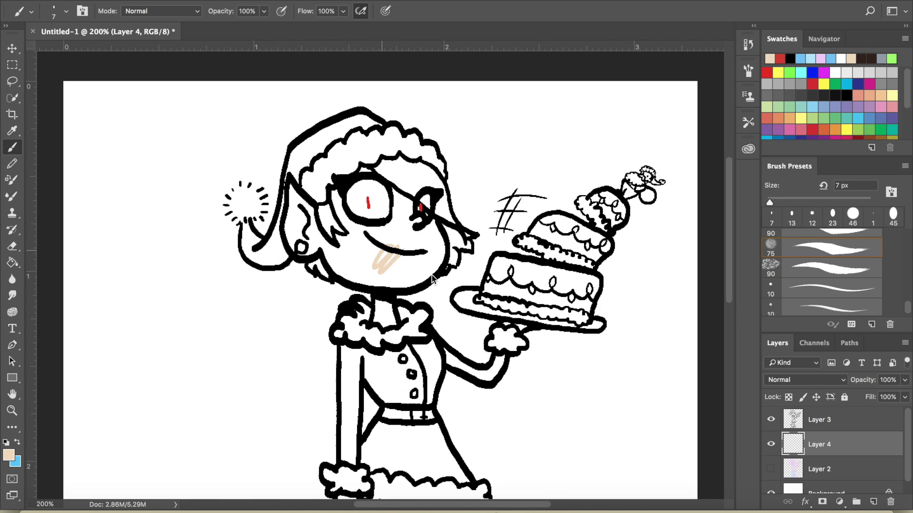
drag(769, 202, 797, 202)
mouse_move(371, 224)
mouse_down()
mouse_move(388, 279)
mouse_move(333, 228)
mouse_move(299, 223)
mouse_move(333, 200)
mouse_move(431, 200)
mouse_move(371, 204)
mouse_move(352, 238)
mouse_move(388, 345)
mouse_up()
Select the Background layer and set the background colour to light blue
scroll(903, 407, down, 1)
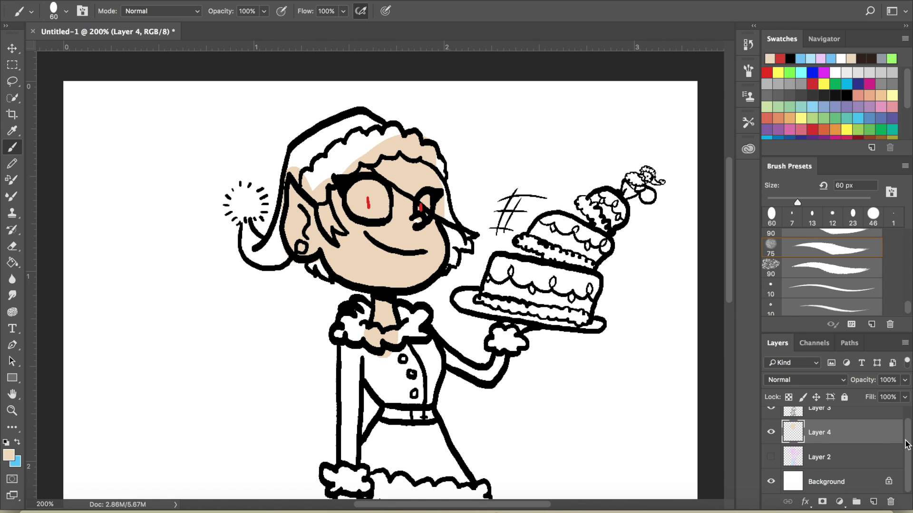
click(856, 490)
click(17, 465)
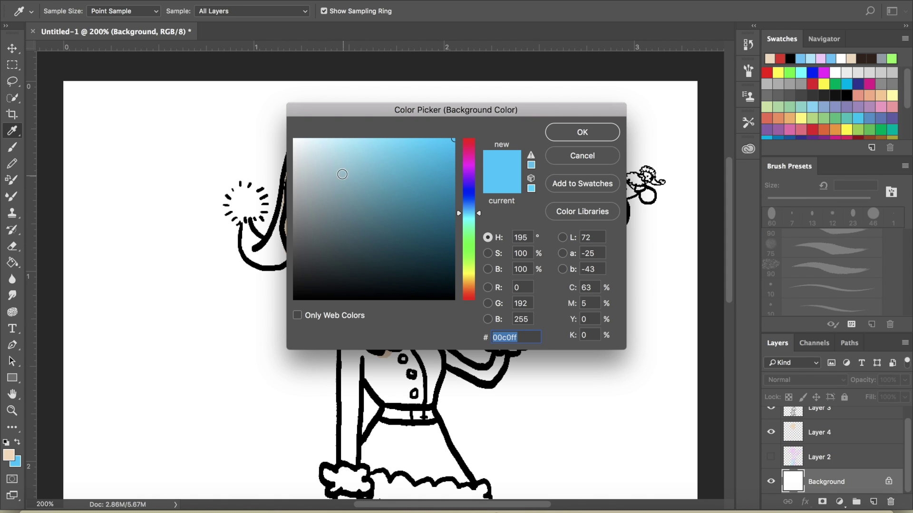
click(369, 138)
drag(369, 125, 371, 127)
click(582, 132)
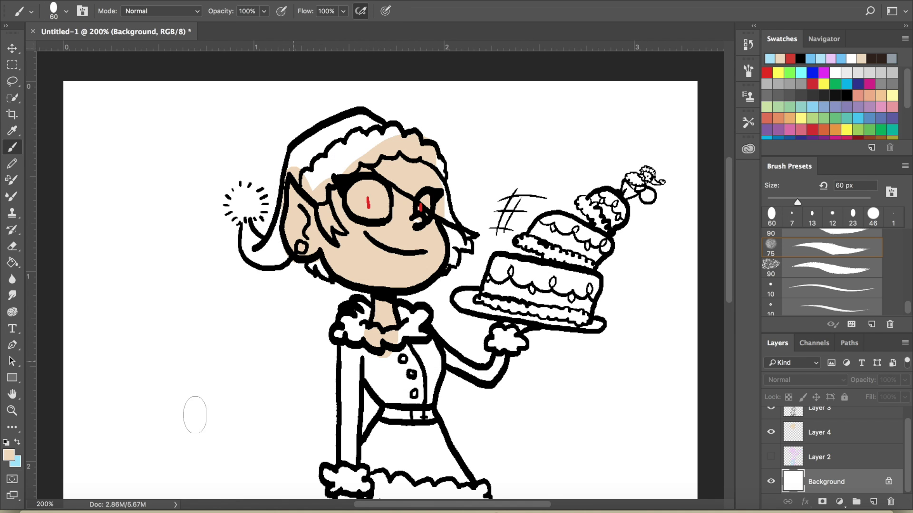
Pick a medium grey and cover the entire Background layer with it
click(17, 463)
click(368, 178)
click(599, 133)
key(b)
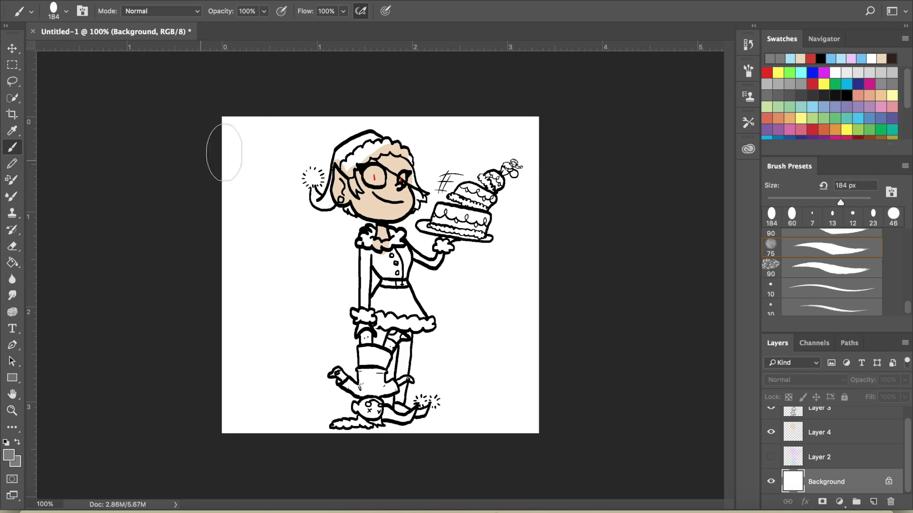
mouse_move(224, 152)
mouse_down()
mouse_move(523, 132)
mouse_move(265, 212)
mouse_move(575, 255)
mouse_move(195, 368)
mouse_move(575, 432)
mouse_move(540, 432)
mouse_up()
key(ctrl+plus)
drag(728, 245, 728, 218)
alt+click(383, 258)
Set the foreground colour to skin tone #f5d7b6, the brush to 74 px, and make Layer 4 active
click(9, 454)
click(398, 93)
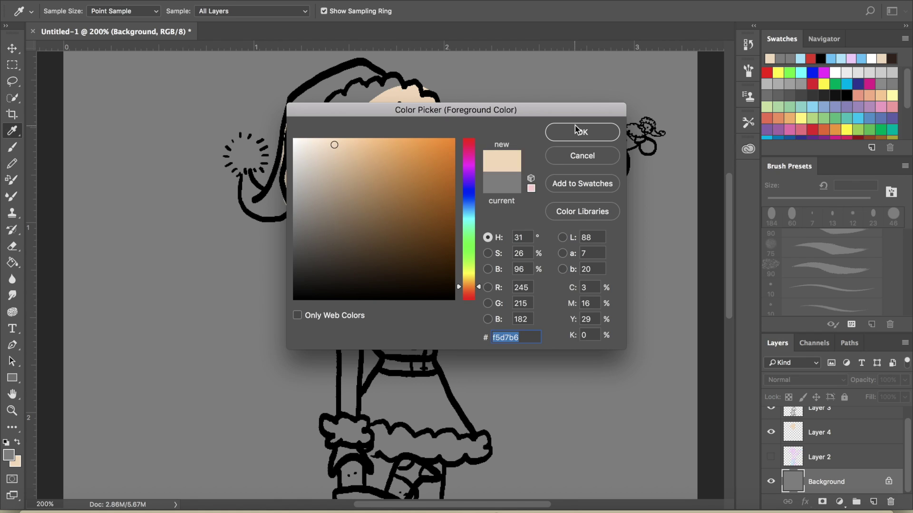
click(571, 130)
click(804, 199)
click(841, 434)
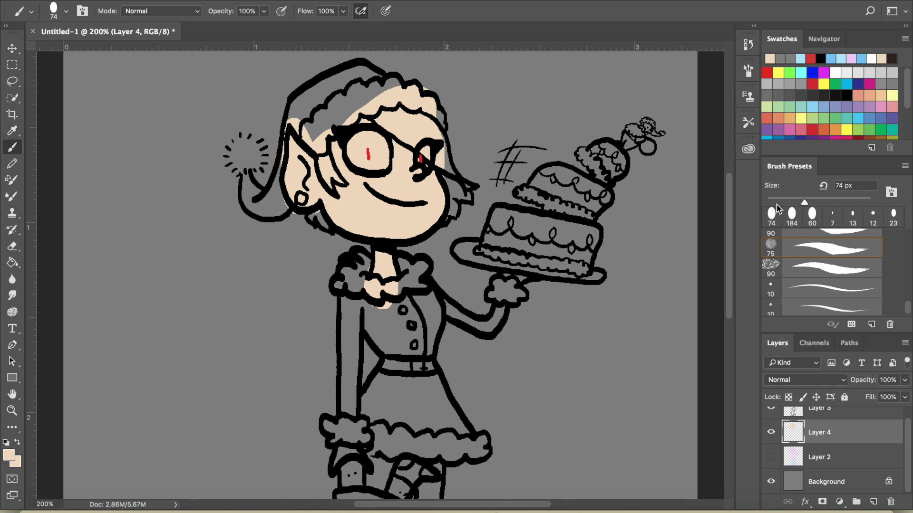
Paint the whites of both eyes in a very light grey with a 41 px brush
click(8, 455)
click(292, 171)
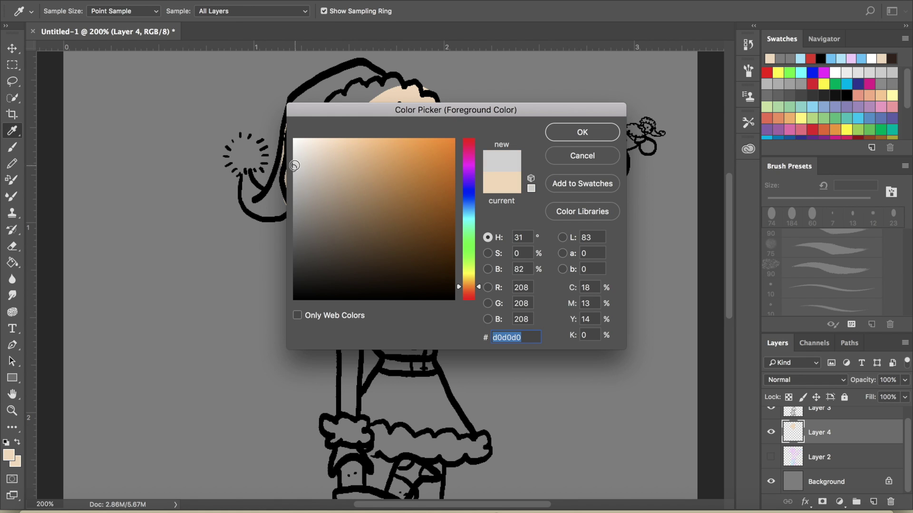
click(581, 129)
click(9, 455)
click(557, 132)
drag(381, 142, 354, 154)
drag(423, 146, 424, 162)
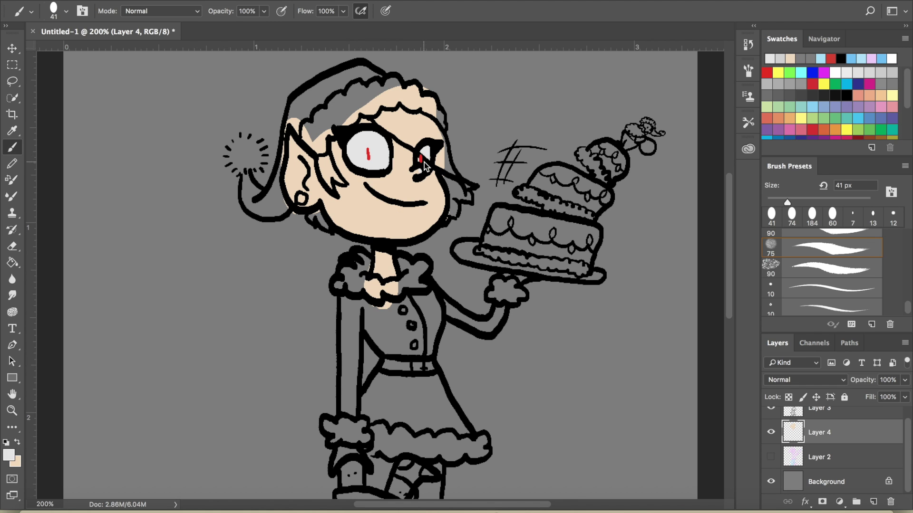
Return the foreground colour to the skin tone and touch up the face with a 20 px brush
click(9, 455)
click(363, 192)
click(670, 338)
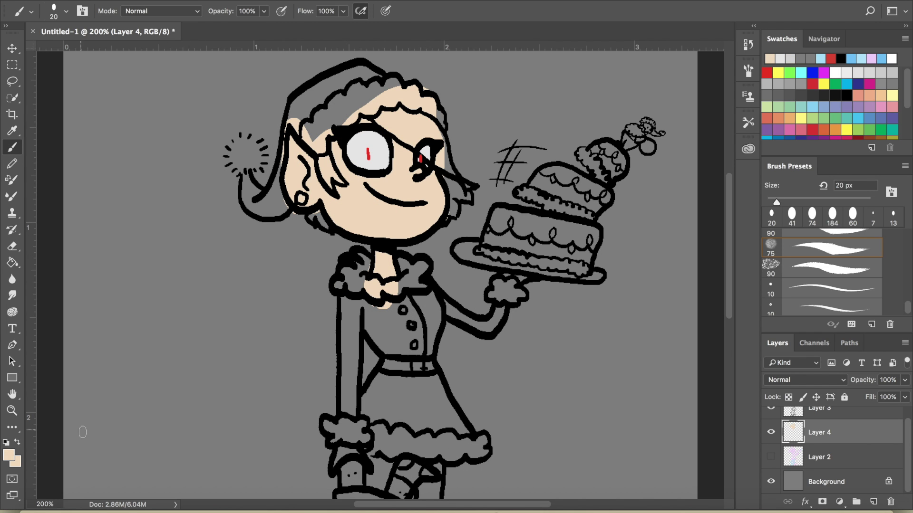
key(e)
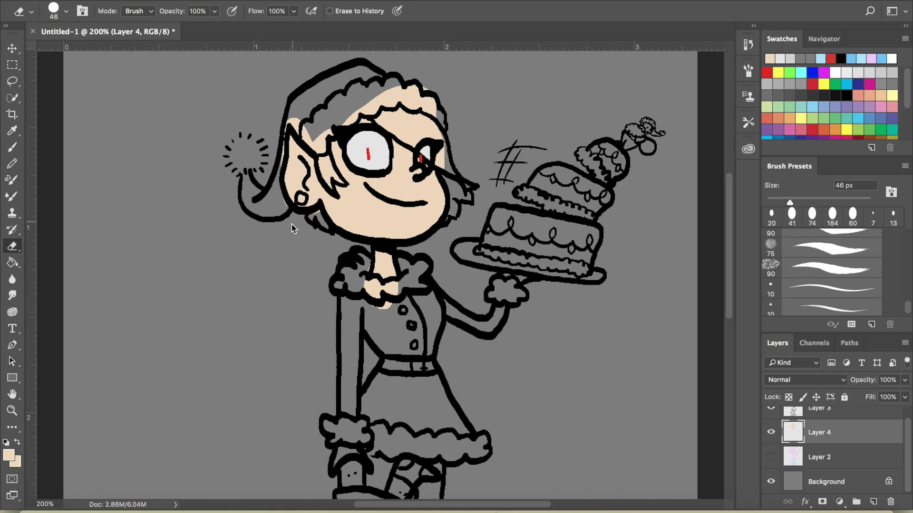
key(b)
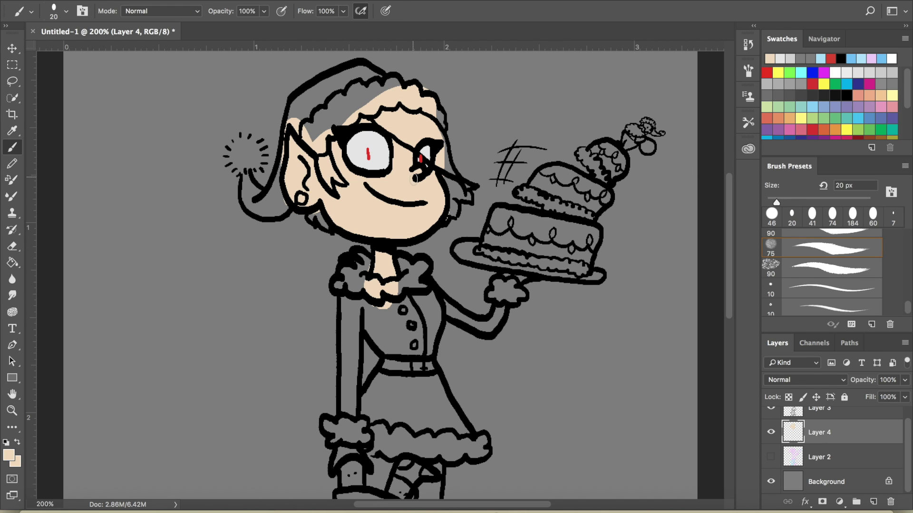
Set the foreground colour to pink #f678c5
key(n)
click(468, 167)
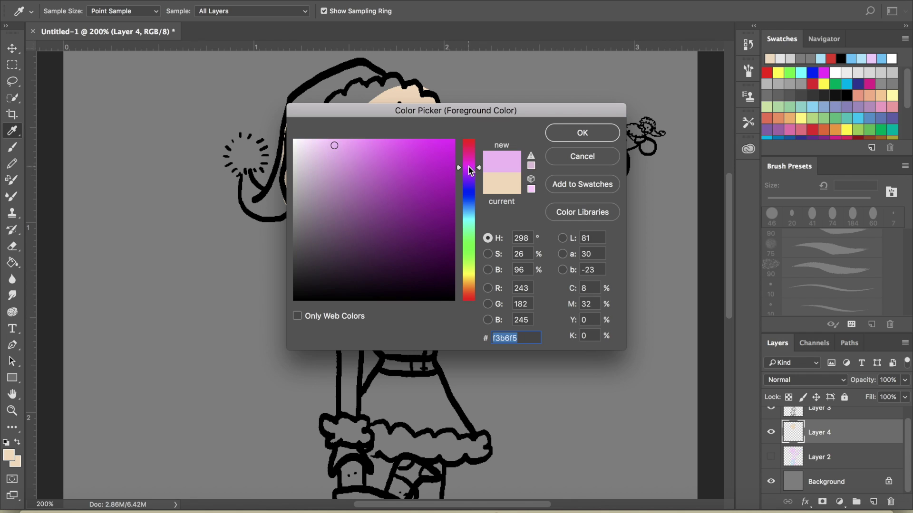
drag(317, 157, 320, 170)
drag(469, 167, 468, 160)
drag(338, 159, 377, 145)
drag(470, 157, 471, 138)
click(346, 151)
drag(346, 150, 375, 147)
drag(471, 141, 470, 155)
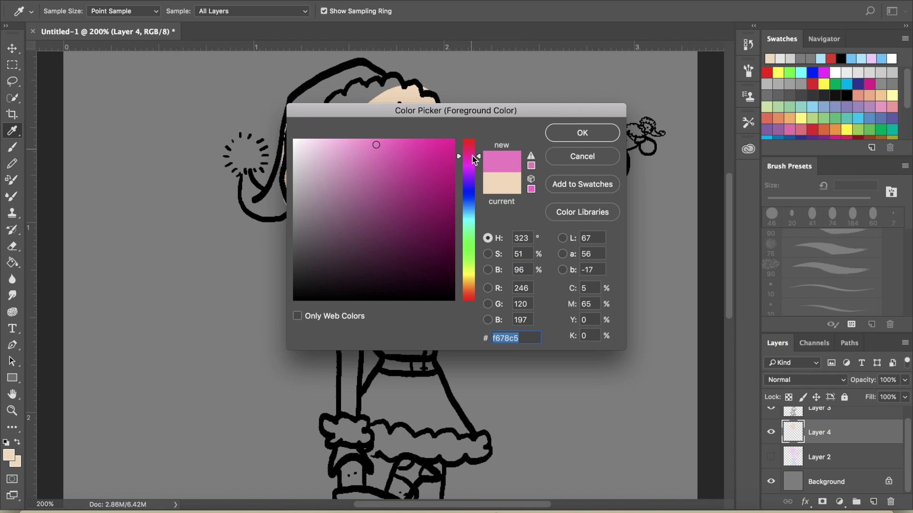
click(582, 132)
Paint the hat, jacket, both sleeves and skirt pink with the 20 px brush
mouse_move(299, 131)
mouse_down()
mouse_move(307, 109)
mouse_move(376, 78)
mouse_move(355, 70)
mouse_move(291, 114)
mouse_move(302, 109)
mouse_move(284, 138)
mouse_move(285, 206)
mouse_move(264, 208)
mouse_move(269, 197)
mouse_move(248, 194)
mouse_move(246, 179)
mouse_move(261, 192)
mouse_move(246, 184)
mouse_move(246, 202)
mouse_move(282, 212)
mouse_up()
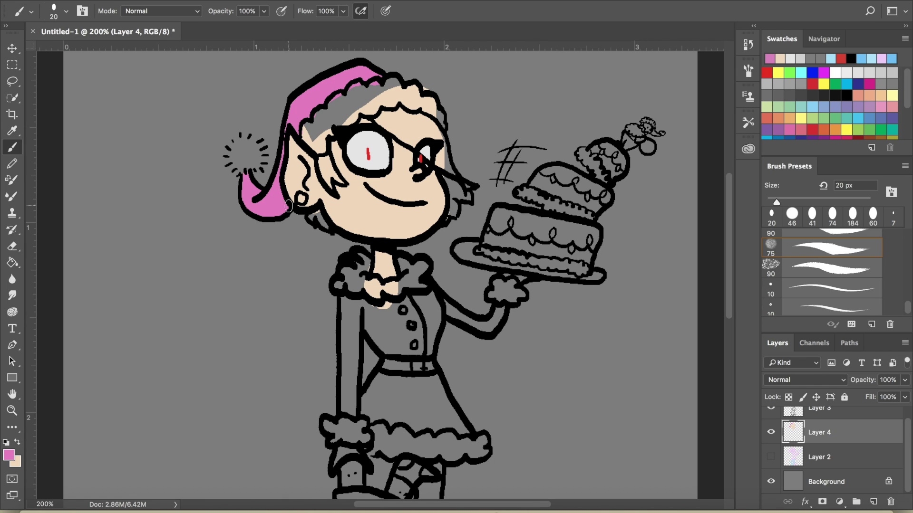
mouse_move(354, 305)
mouse_down()
mouse_move(344, 409)
mouse_move(352, 413)
mouse_move(353, 321)
mouse_move(351, 359)
mouse_move(365, 303)
mouse_move(378, 313)
mouse_move(380, 337)
mouse_move(378, 330)
mouse_move(422, 354)
mouse_move(436, 325)
mouse_move(424, 292)
mouse_move(392, 308)
mouse_move(390, 338)
mouse_move(399, 346)
mouse_move(422, 334)
mouse_move(408, 308)
mouse_move(453, 309)
mouse_move(448, 314)
mouse_move(489, 325)
mouse_move(503, 312)
mouse_up()
mouse_move(381, 374)
mouse_down()
mouse_move(362, 407)
mouse_move(378, 419)
mouse_move(438, 427)
mouse_move(459, 417)
mouse_move(435, 383)
mouse_move(383, 380)
mouse_move(368, 406)
mouse_move(412, 380)
mouse_move(413, 417)
mouse_move(429, 376)
mouse_move(442, 408)
mouse_up()
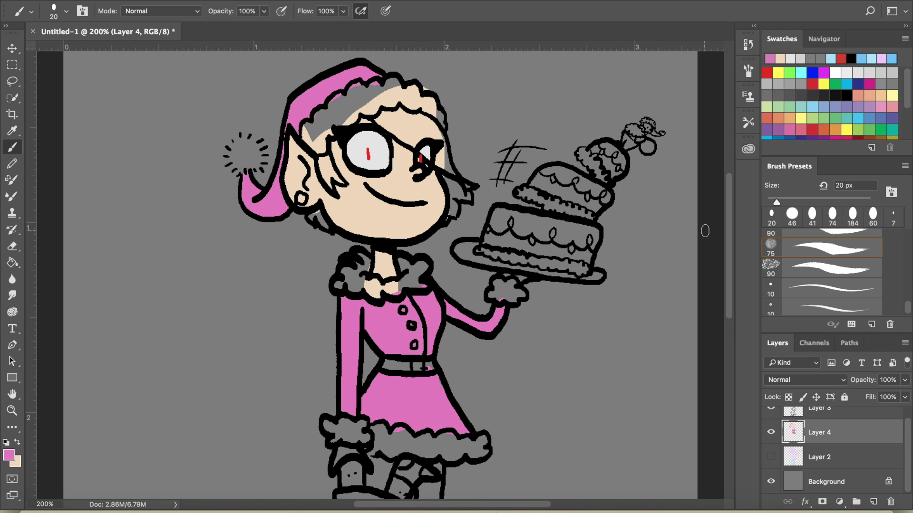
Sample the light grey of the eye whites and paint the fur collar with it
scroll(728, 248, down, 3)
scroll(728, 247, up, 6)
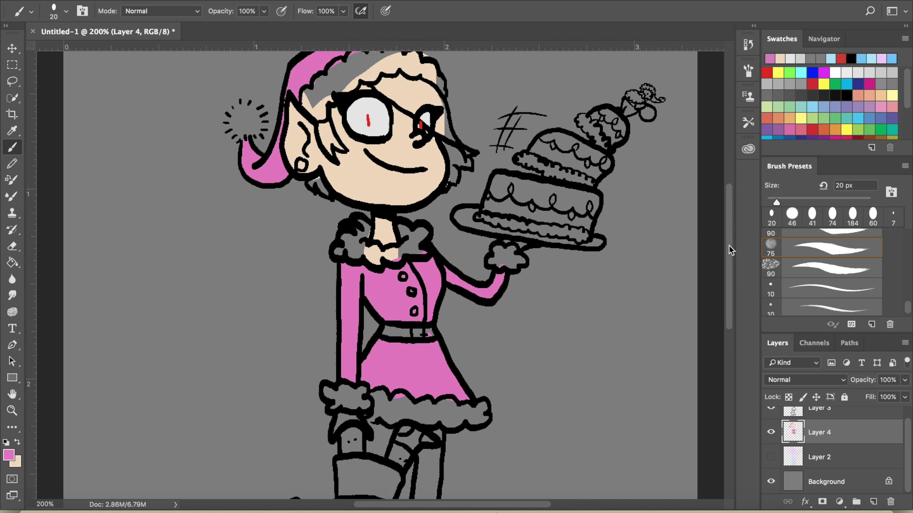
key(x)
key(z)
click(9, 456)
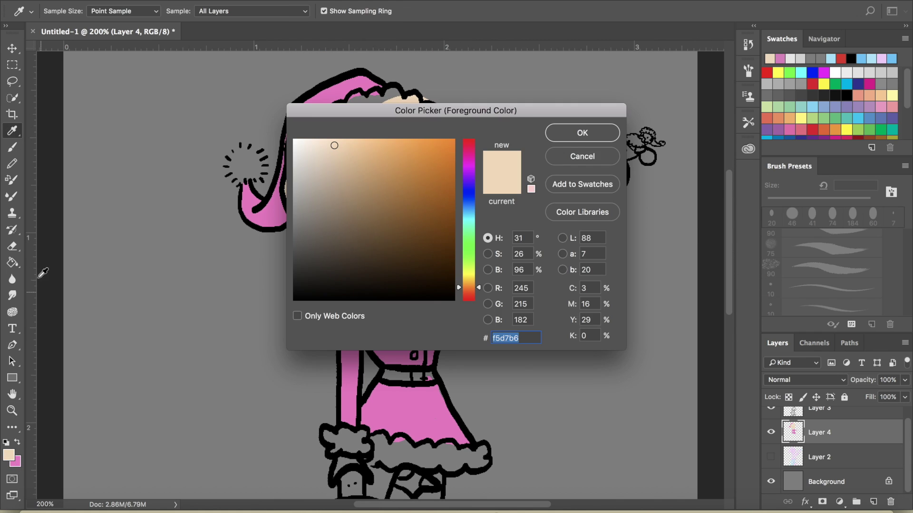
drag(386, 108, 392, 252)
click(363, 156)
key(Return)
click(12, 147)
mouse_move(358, 286)
mouse_down()
mouse_move(364, 277)
mouse_move(338, 300)
mouse_move(421, 294)
mouse_move(420, 278)
mouse_move(400, 275)
mouse_up()
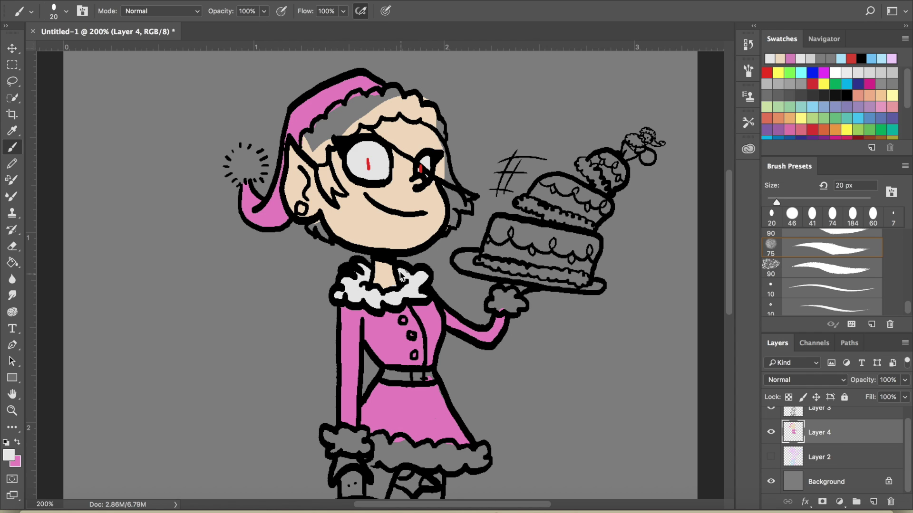
Paint the hat's pompom in a medium-light grey and ready a 25 px eraser for its edge
click(10, 455)
click(297, 331)
key(Return)
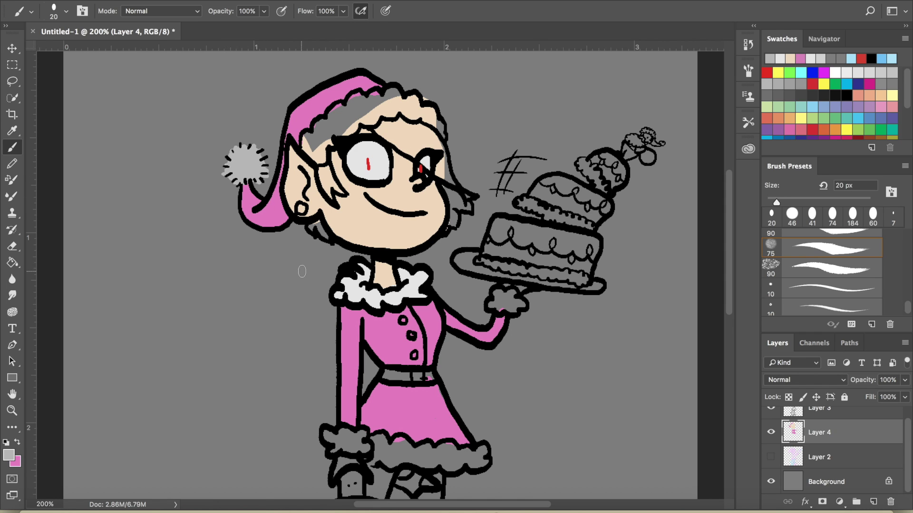
key(e)
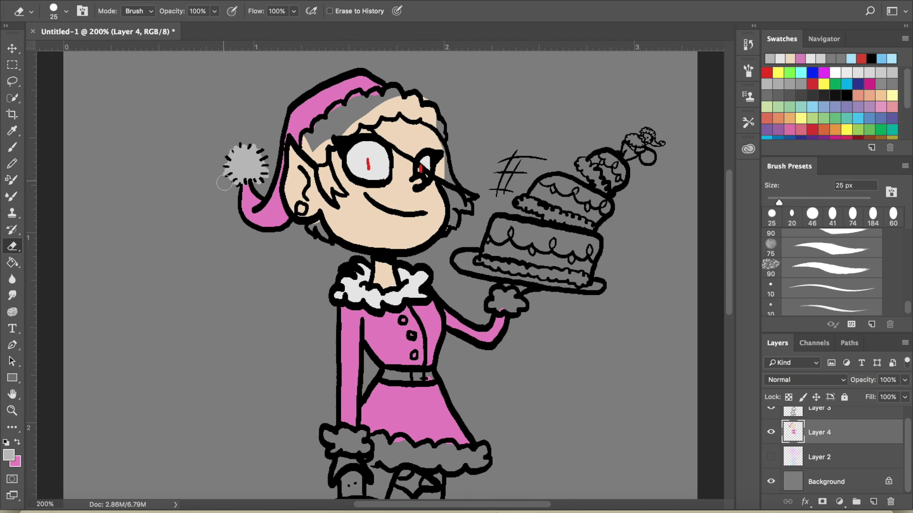
key(x)
key(s)
click(259, 161)
click(550, 172)
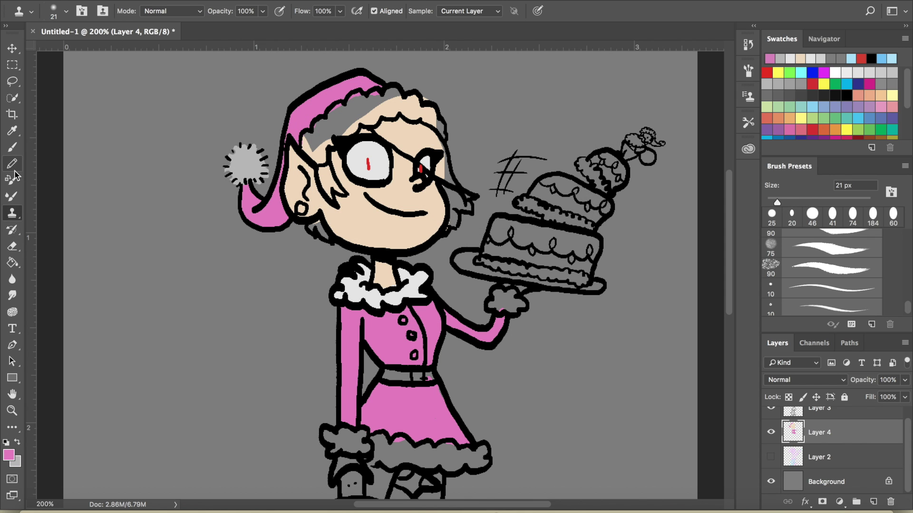
key(e)
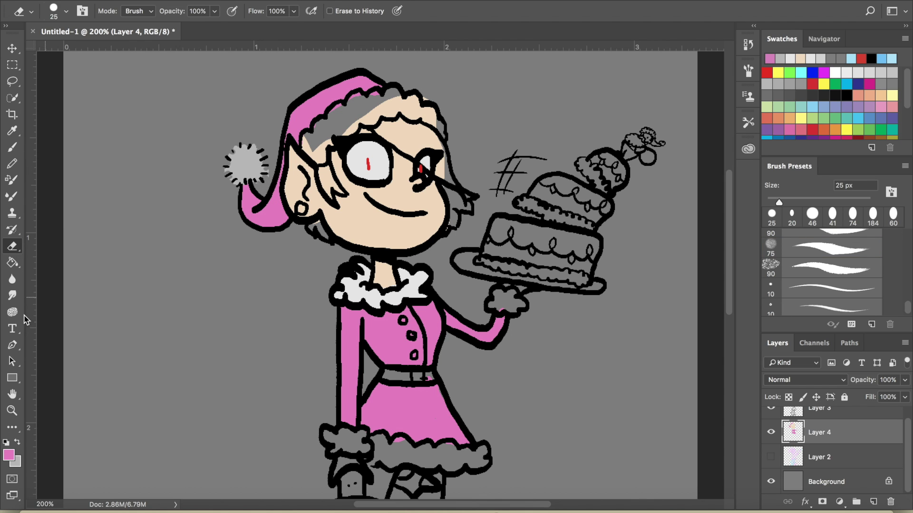
Pick a light grey as the foreground colour and paint the hat's fur trim with the brush
key(b)
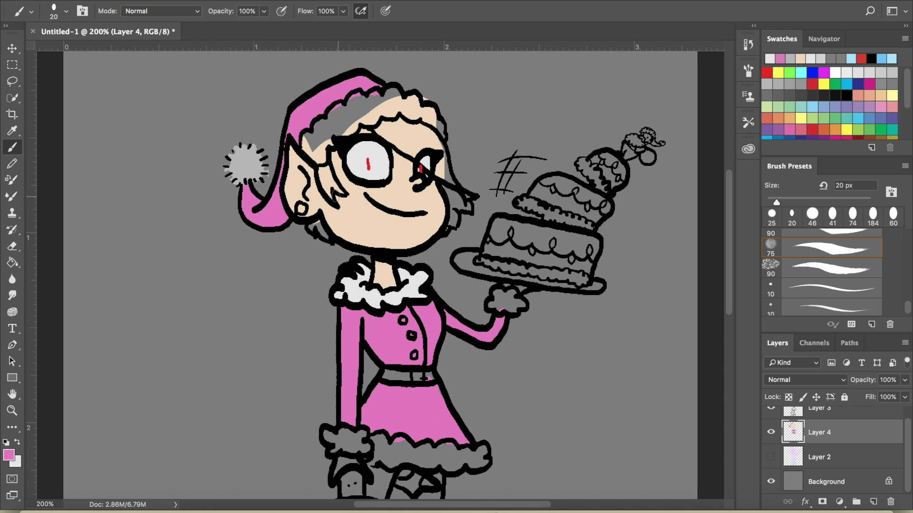
click(9, 455)
drag(395, 258, 555, 196)
click(413, 281)
click(742, 216)
mouse_move(319, 156)
mouse_down()
mouse_move(304, 138)
mouse_move(307, 147)
mouse_up()
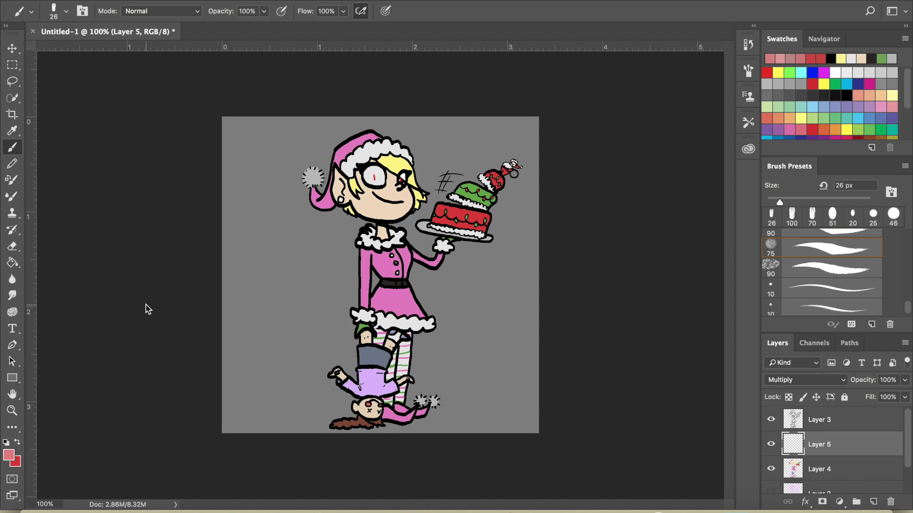
Set the brush to 19 px and shade the brow and upper eyes light red on the Multiply layer, Layer 5
key(super+equal)
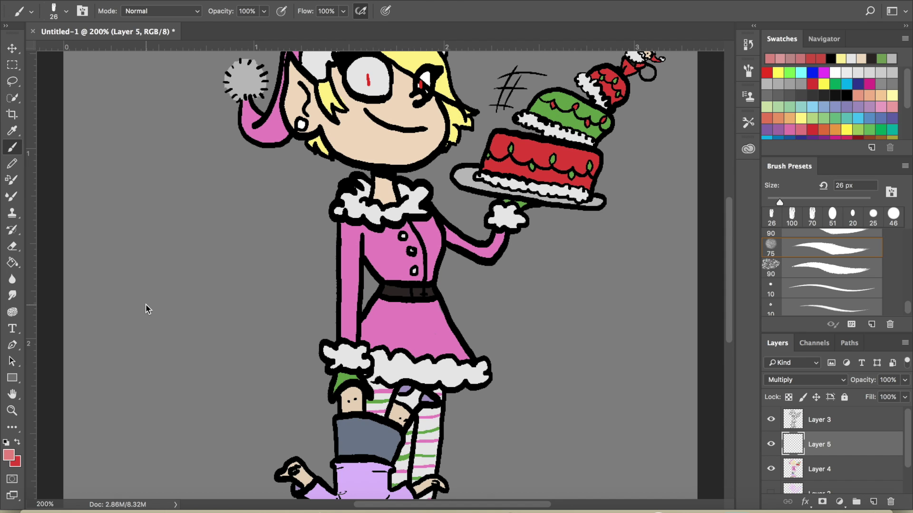
scroll(147, 309, up, 5)
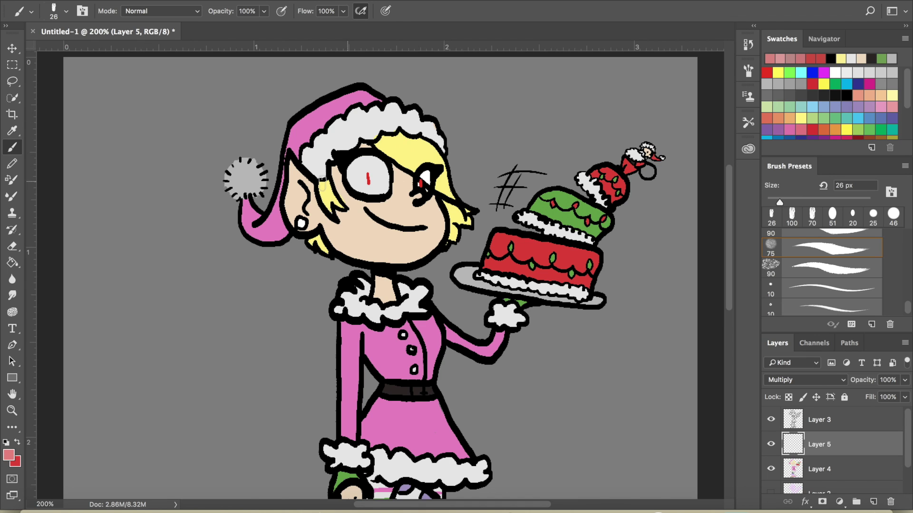
drag(773, 202, 775, 200)
drag(331, 166, 333, 174)
key(super+alt+z)
key(super+alt+z)
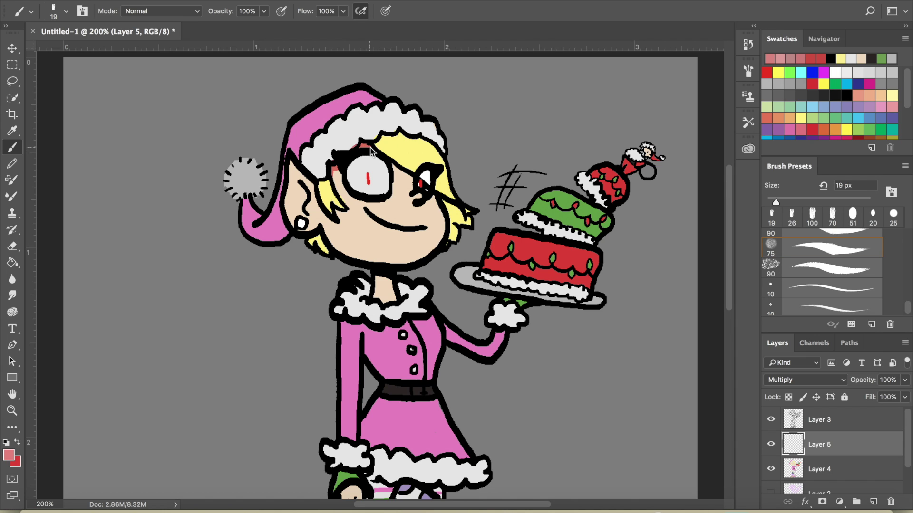
drag(373, 151, 386, 164)
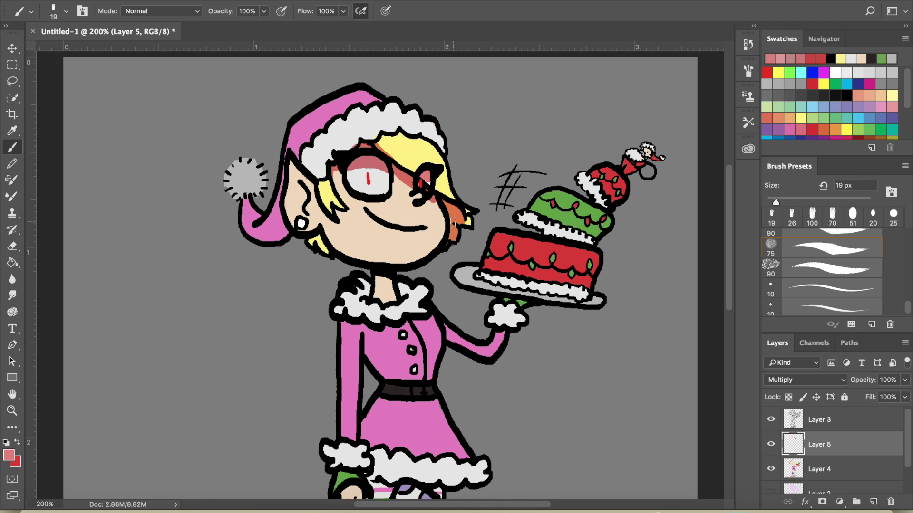
Shade the underside of the hat's fur trim, the top of the blonde fringe and the hat's hanging tail
mouse_move(316, 172)
mouse_down()
mouse_move(353, 143)
mouse_move(397, 132)
mouse_move(434, 138)
mouse_move(446, 151)
mouse_up()
mouse_move(379, 145)
mouse_down()
mouse_move(409, 135)
mouse_move(443, 153)
mouse_up()
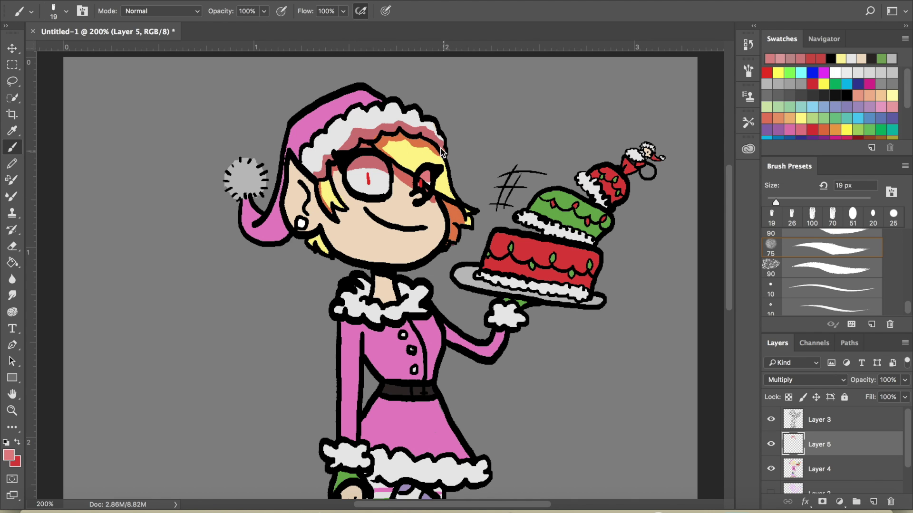
mouse_move(283, 199)
mouse_down()
mouse_move(266, 227)
mouse_move(275, 218)
mouse_move(286, 234)
mouse_up()
Shade the neck, fur collar, jacket edge below the collar, face beside the nose, ear and hat pompom
mouse_move(378, 281)
mouse_down()
mouse_move(394, 304)
mouse_move(380, 284)
mouse_move(353, 292)
mouse_move(364, 292)
mouse_up()
mouse_move(401, 286)
mouse_down()
mouse_move(392, 317)
mouse_move(371, 306)
mouse_move(417, 298)
mouse_up()
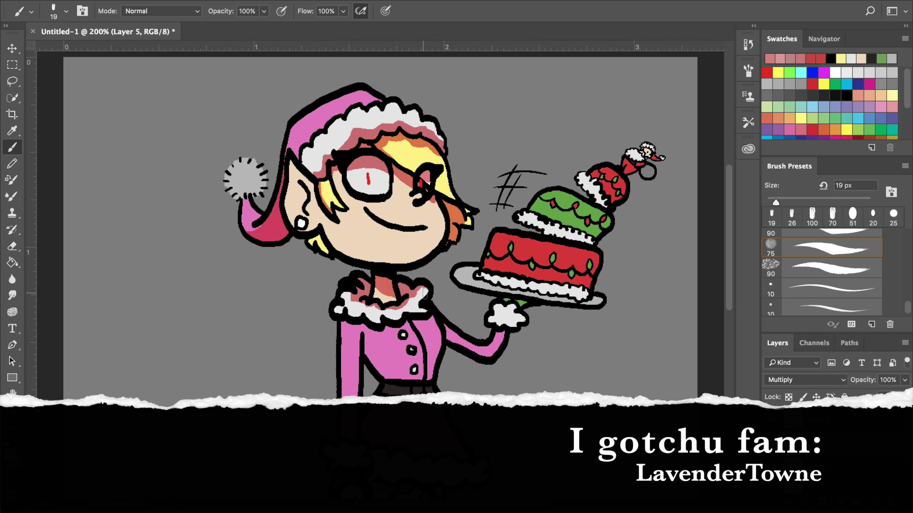
mouse_move(353, 313)
mouse_down()
mouse_move(404, 327)
mouse_move(428, 316)
mouse_move(361, 330)
mouse_up()
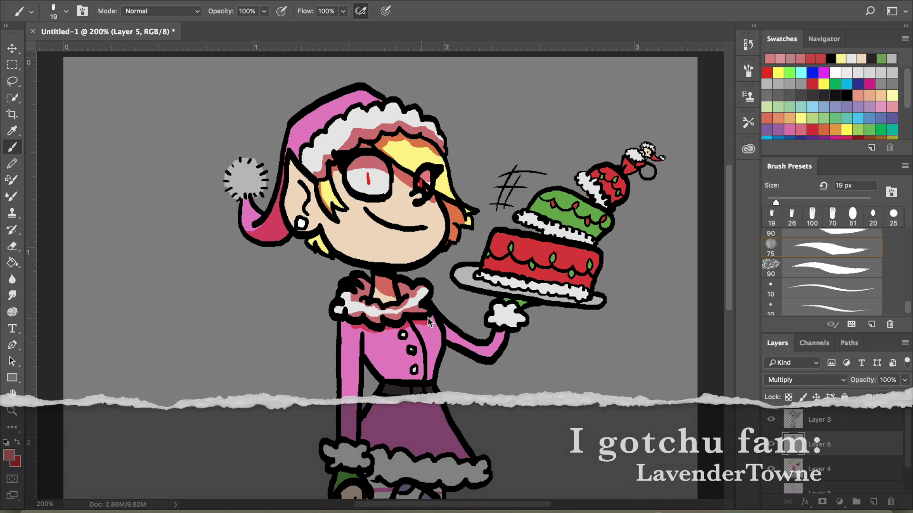
drag(417, 212, 436, 200)
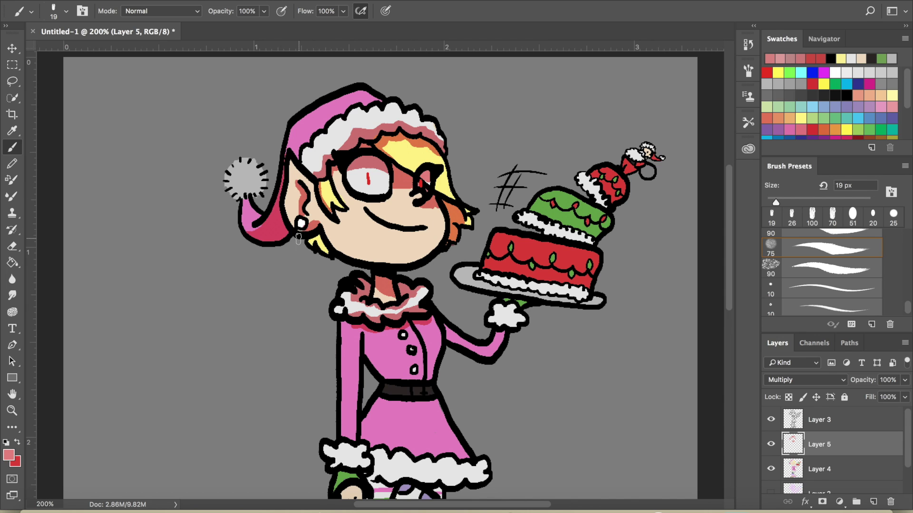
mouse_move(251, 199)
mouse_down()
mouse_move(261, 175)
mouse_move(244, 190)
mouse_up()
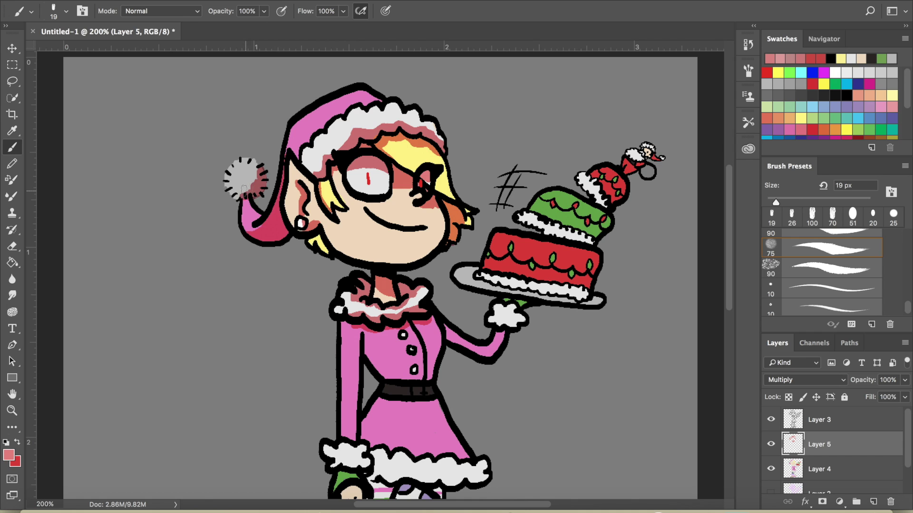
Shade the raised sleeve and its fur cuff, and the inner side and cuff of the lowered sleeve
scroll(682, 228, down, 5)
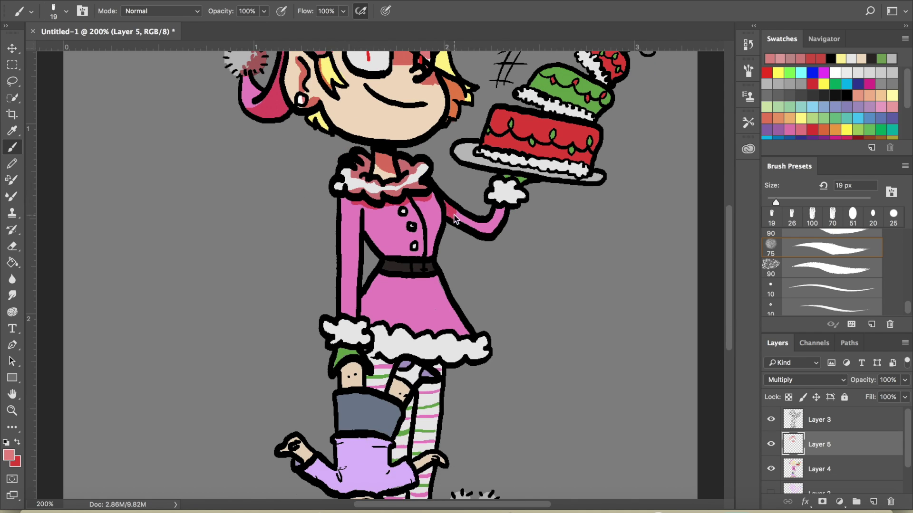
drag(499, 197, 523, 185)
mouse_move(357, 209)
mouse_down()
mouse_move(352, 324)
mouse_move(361, 336)
mouse_up()
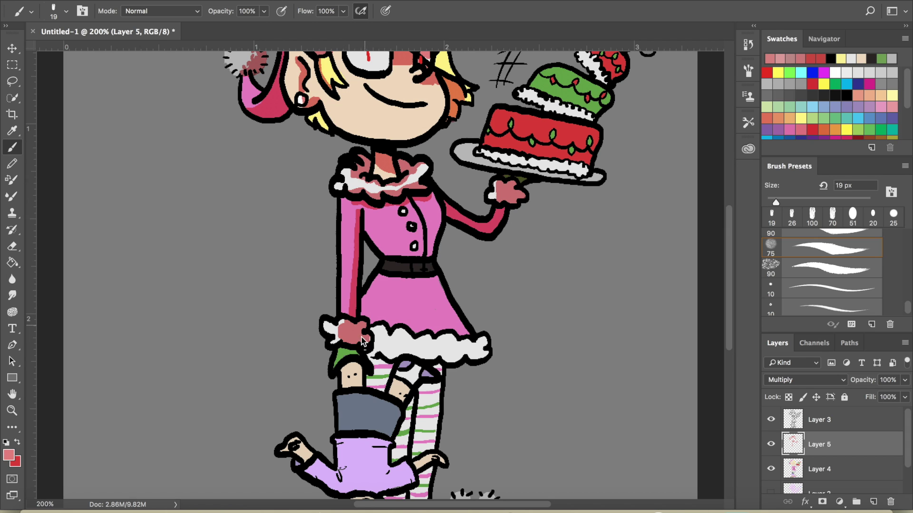
Shade one side of the upside-down figure's legs and blue-grey skirt
drag(364, 371, 361, 386)
mouse_move(418, 375)
mouse_down()
mouse_move(403, 399)
mouse_move(422, 380)
mouse_up()
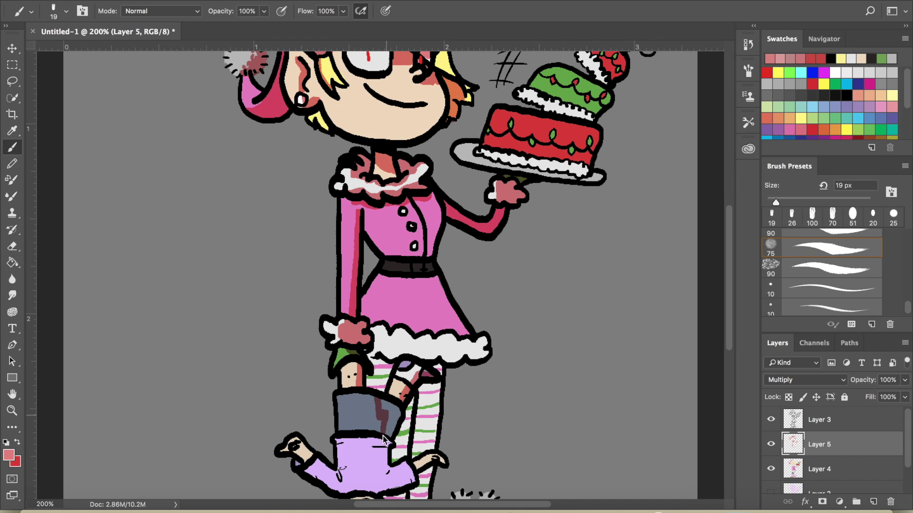
drag(383, 412, 389, 434)
Shade the upside-down figure's purple shirt, arm, face and brown hair
drag(731, 236, 728, 269)
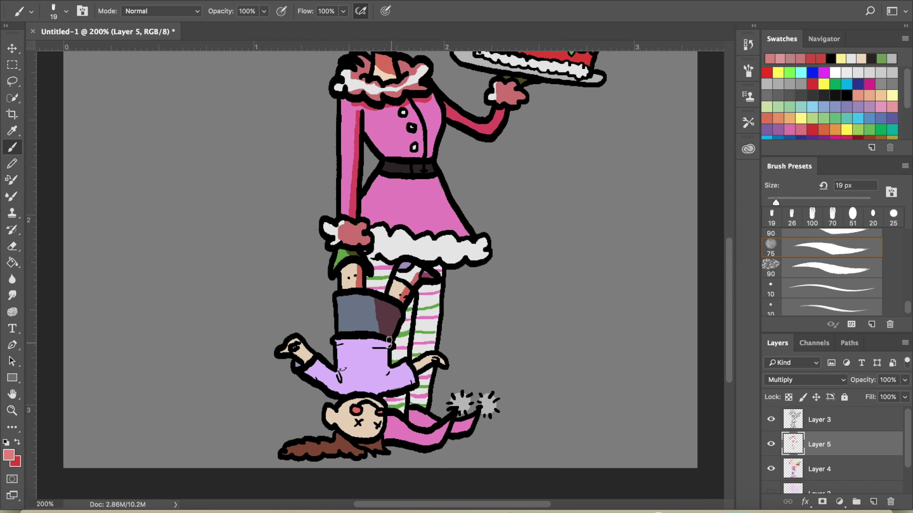
mouse_move(386, 352)
mouse_down()
mouse_move(316, 378)
mouse_move(390, 378)
mouse_move(389, 361)
mouse_move(413, 385)
mouse_move(402, 370)
mouse_move(404, 383)
mouse_move(442, 365)
mouse_up()
click(342, 370)
mouse_move(373, 401)
mouse_down()
mouse_move(380, 425)
mouse_move(380, 401)
mouse_move(367, 443)
mouse_move(381, 448)
mouse_move(343, 454)
mouse_up()
key(super+z)
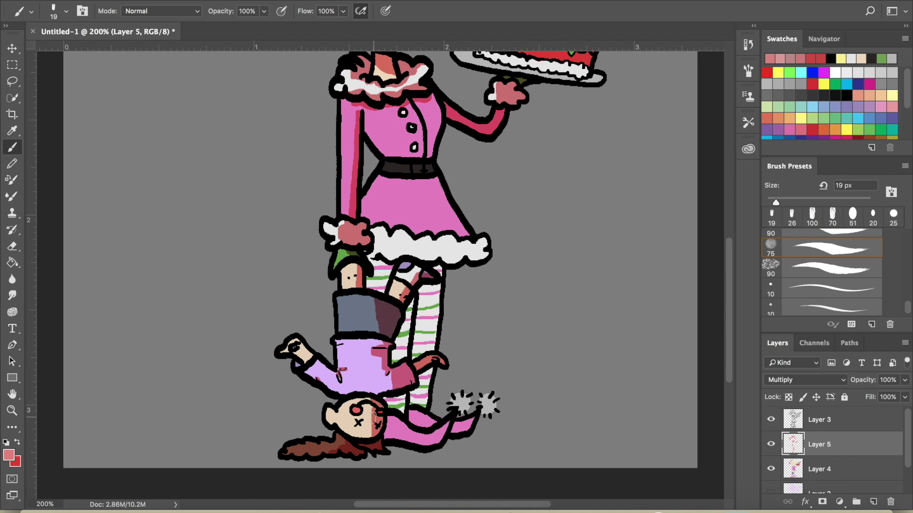
Shade the elf's pink shoes, shoe pompoms, striped stockings and the lower edge of the dress's fur hem
mouse_move(409, 412)
mouse_down()
mouse_move(461, 426)
mouse_move(493, 404)
mouse_up()
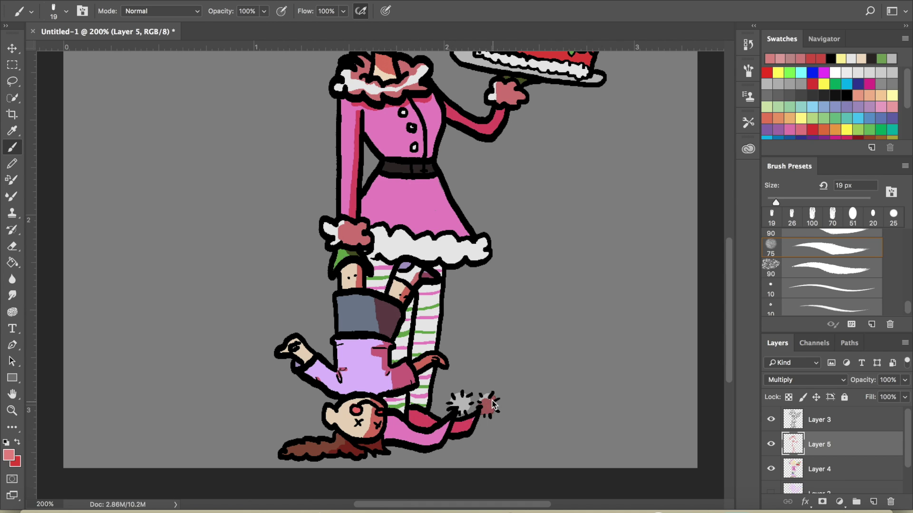
mouse_move(441, 438)
mouse_down()
mouse_move(427, 448)
mouse_move(437, 449)
mouse_up()
mouse_move(417, 365)
mouse_down()
mouse_move(429, 286)
mouse_move(439, 317)
mouse_move(426, 409)
mouse_move(412, 397)
mouse_up()
drag(407, 325, 403, 406)
mouse_move(389, 265)
mouse_down()
mouse_move(378, 260)
mouse_move(464, 259)
mouse_move(481, 245)
mouse_up()
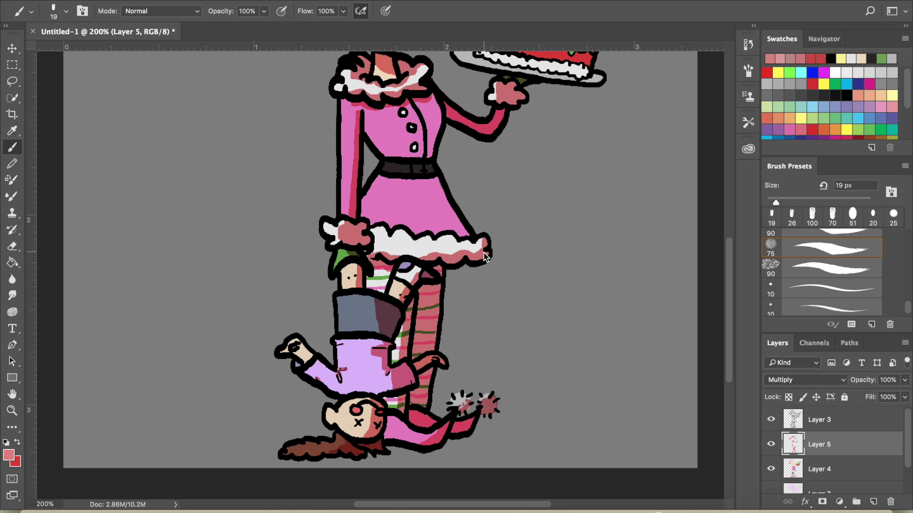
Shade the sides of the pink jacket and skirt and the belt, leaving the centres light
mouse_move(424, 178)
mouse_down()
mouse_move(468, 242)
mouse_move(437, 193)
mouse_move(425, 145)
mouse_move(430, 161)
mouse_move(441, 122)
mouse_move(435, 100)
mouse_move(379, 149)
mouse_up()
key(super+z)
mouse_move(367, 119)
mouse_down()
mouse_move(387, 161)
mouse_move(420, 159)
mouse_move(366, 207)
mouse_up()
mouse_move(381, 137)
mouse_down()
mouse_move(406, 157)
mouse_move(446, 234)
mouse_up()
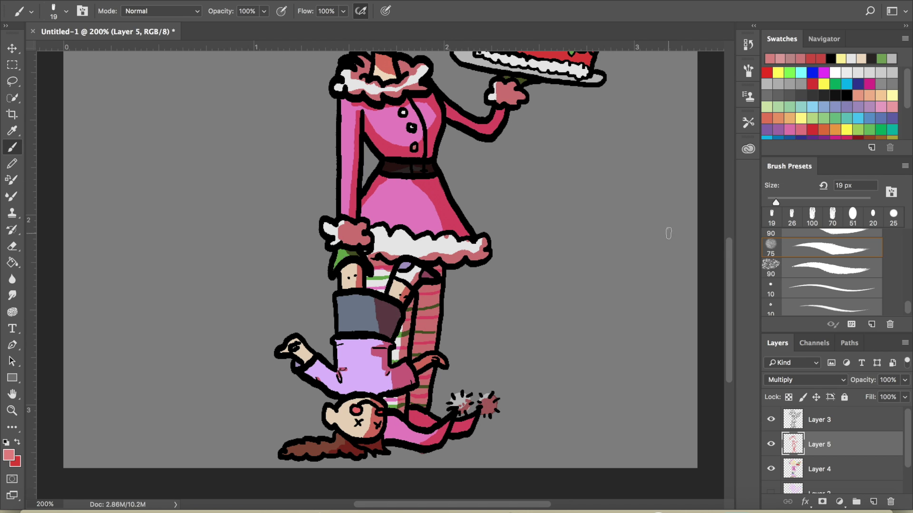
Try the flat pink #f678c2 and a darker shadow pink as the foreground colour for shading on Layer 5
click(813, 475)
click(8, 455)
click(413, 202)
key(Return)
click(810, 444)
click(9, 456)
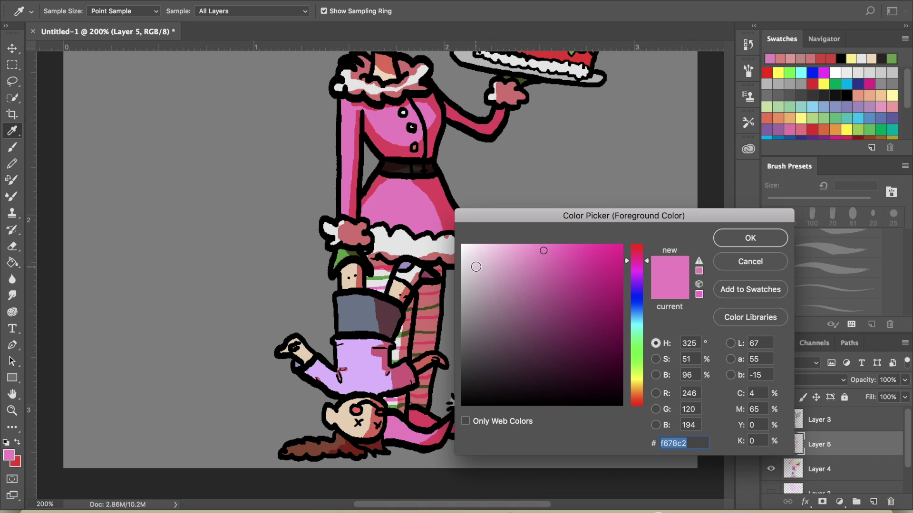
click(442, 211)
key(Return)
key(b)
scroll(358, 245, up, 10)
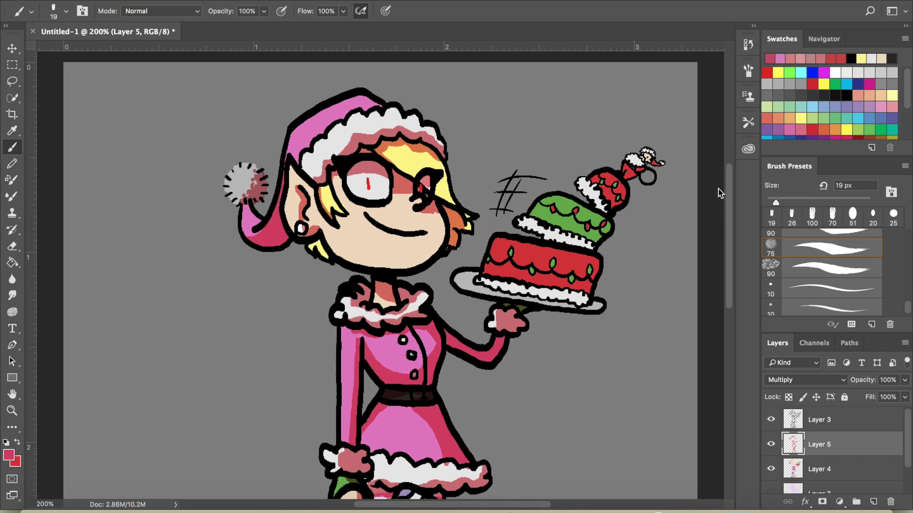
Restore the light red as the foreground colour and paint shaded strands into the elf's blonde hair
click(9, 455)
click(394, 230)
key(Return)
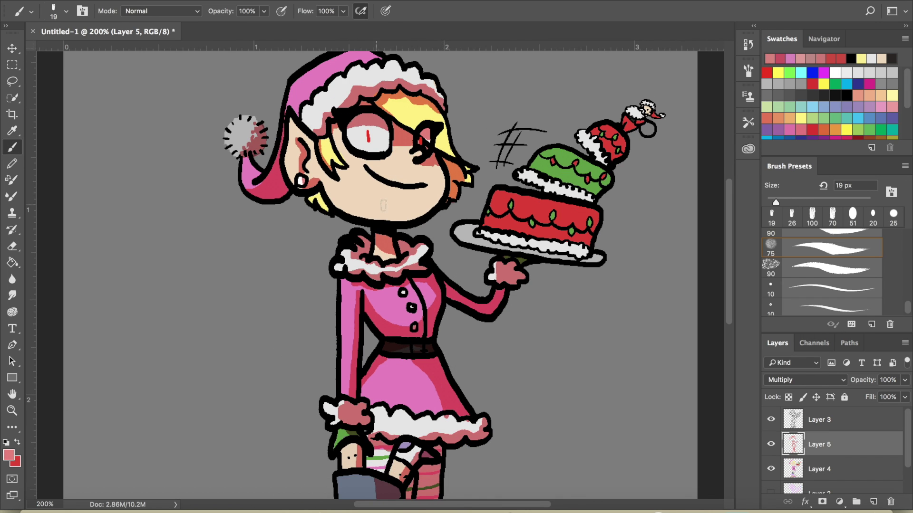
mouse_move(391, 107)
mouse_down()
mouse_move(415, 128)
mouse_move(405, 111)
mouse_up()
key(super+z)
drag(404, 101, 440, 122)
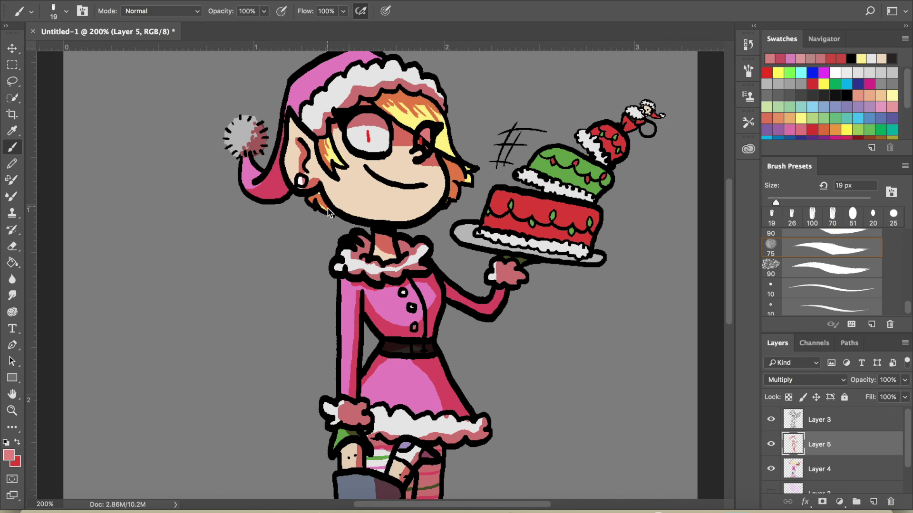
Shade the far side of the cake tiers, their icing, the plate and the cake topper
mouse_move(571, 212)
mouse_down()
mouse_move(583, 253)
mouse_move(566, 257)
mouse_move(591, 262)
mouse_move(587, 203)
mouse_move(604, 173)
mouse_move(581, 200)
mouse_up()
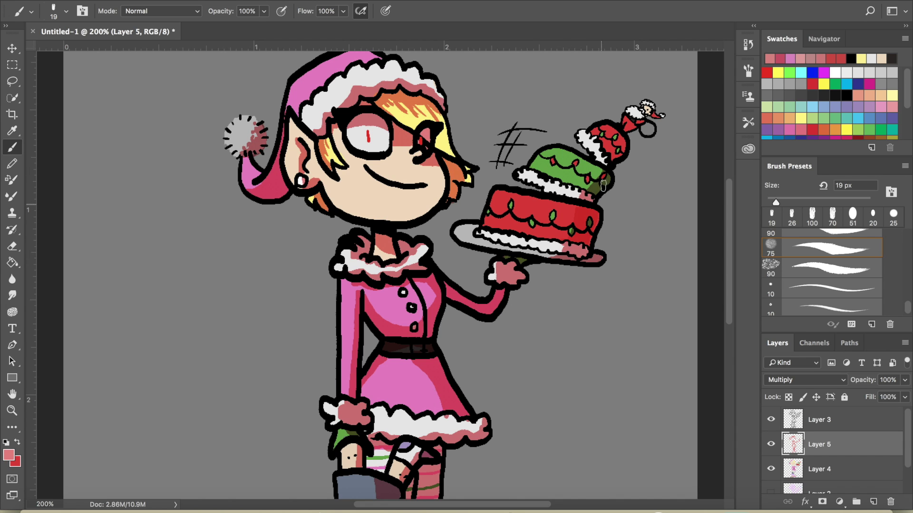
drag(645, 115, 651, 119)
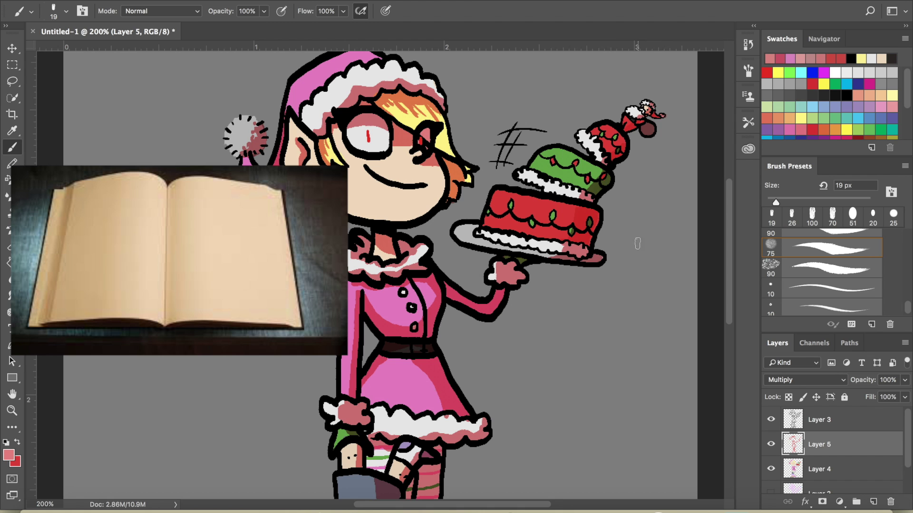
scroll(720, 212, down, 5)
key(e)
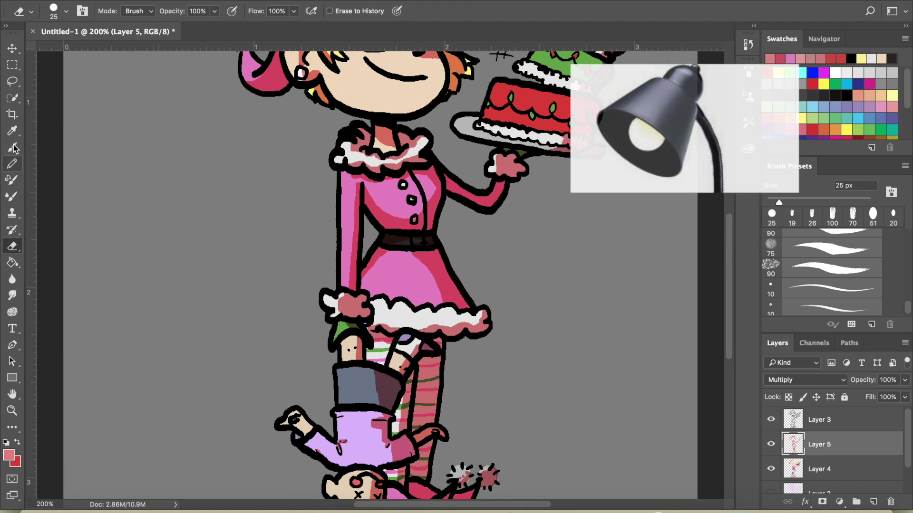
key(b)
scroll(695, 244, up, 7)
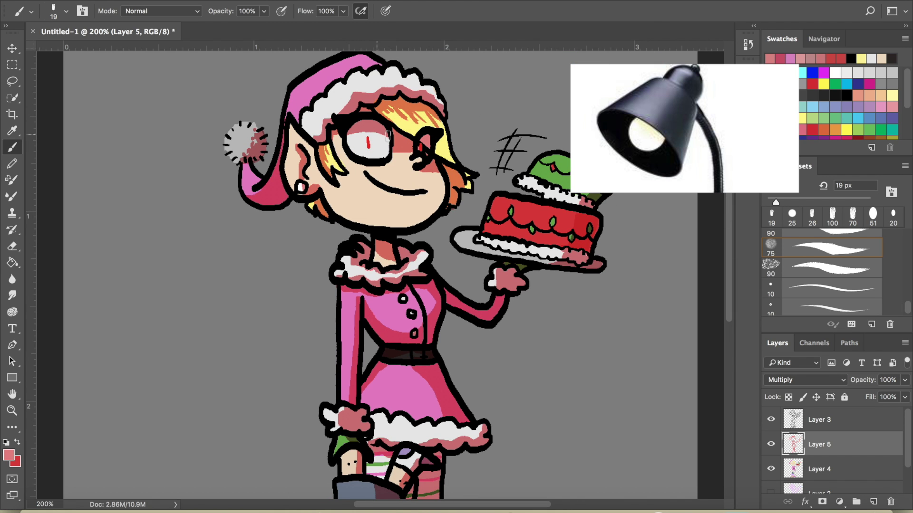
Create a new layer above the line art on Layer 3 and set the foreground colour to white
click(820, 419)
click(872, 504)
click(7, 454)
click(445, 245)
Choose the elliptical 45 px brush preset and set its size to 19 px
click(832, 237)
mouse_move(907, 307)
mouse_down()
mouse_move(909, 244)
mouse_move(908, 325)
mouse_move(909, 311)
mouse_up()
scroll(843, 292, up, 3)
scroll(843, 283, down, 3)
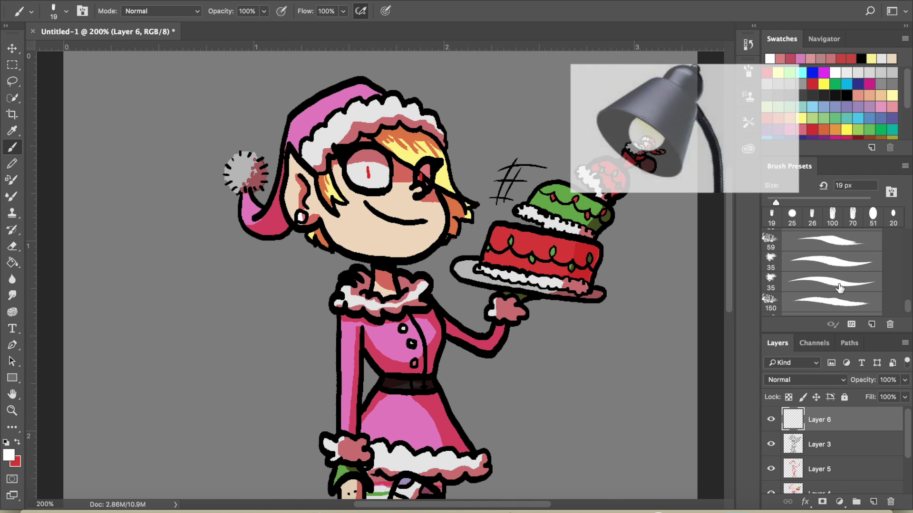
click(832, 241)
click(747, 71)
click(781, 201)
click(775, 201)
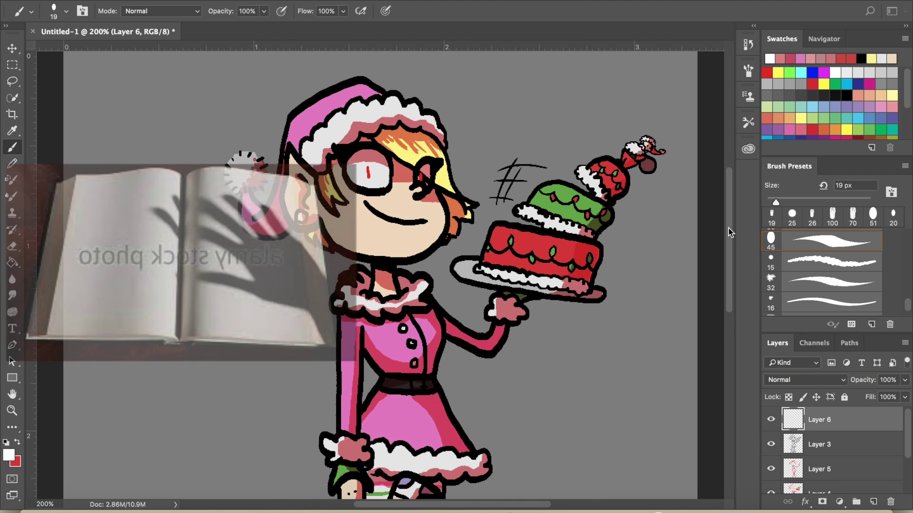
Try the Lighten blend mode on Layer 6 with a white test stroke on the hat
scroll(722, 280, down, 5)
scroll(723, 280, up, 5)
click(799, 380)
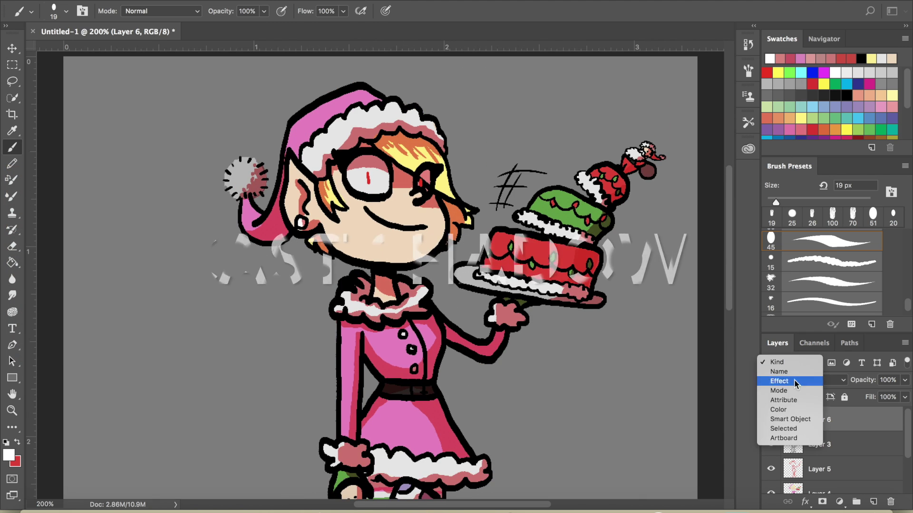
click(781, 460)
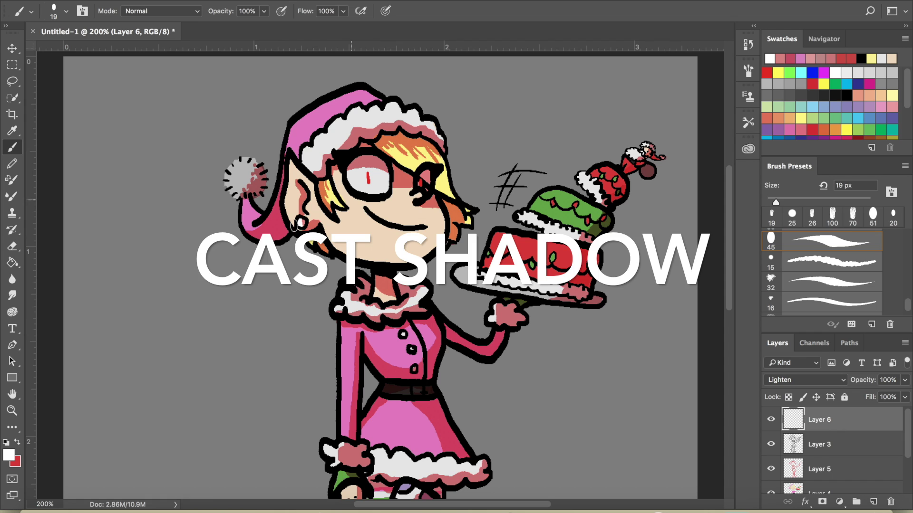
drag(307, 159, 314, 134)
key(super+z)
Place Layer 6 beneath the line art on Layer 3 and set its blend mode to Soft Light
click(785, 379)
click(782, 335)
click(798, 380)
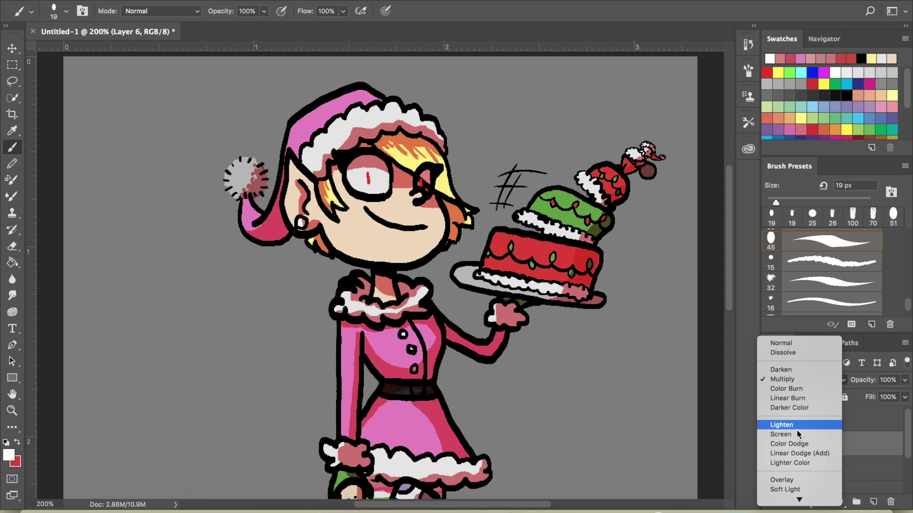
click(796, 428)
click(819, 380)
click(789, 446)
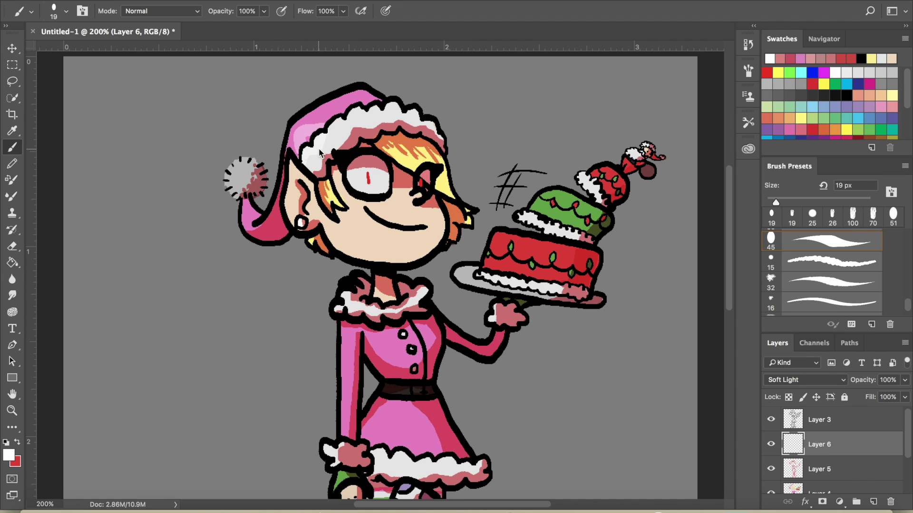
Paint white highlights on the hat's fur trim, the pompom and the upper part of the pink hat
drag(314, 147, 378, 112)
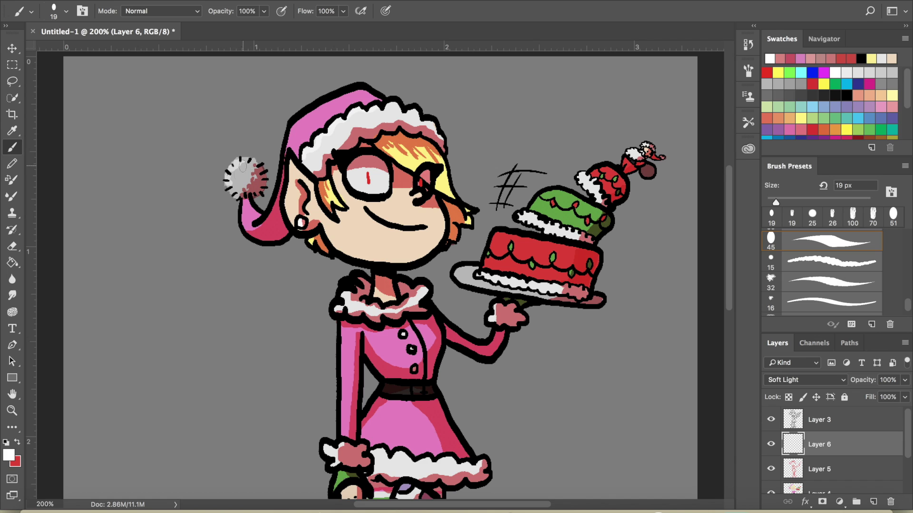
mouse_move(294, 130)
mouse_down()
mouse_move(330, 102)
mouse_move(345, 109)
mouse_move(366, 97)
mouse_up()
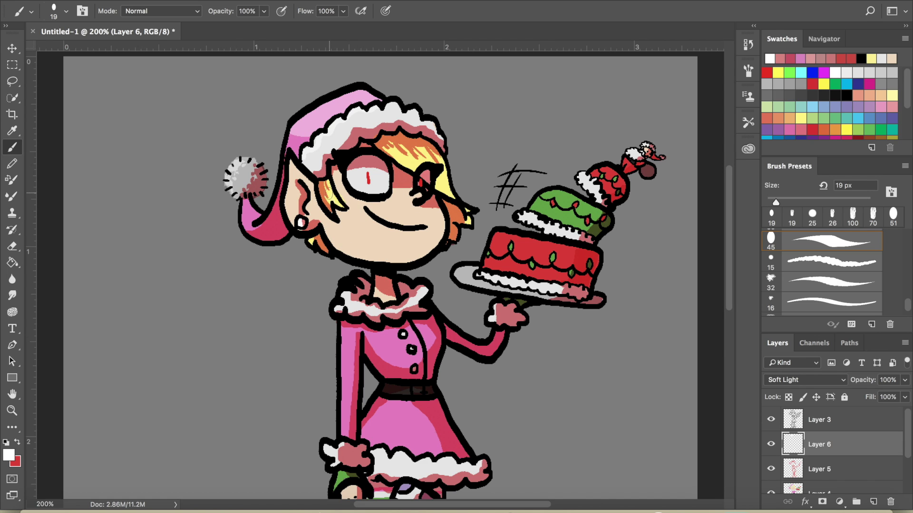
Paint white highlights on the large eye and along the outer edge of the elf's pointed ear
drag(348, 178, 385, 191)
drag(356, 184, 380, 192)
key(super+z)
drag(288, 165, 293, 223)
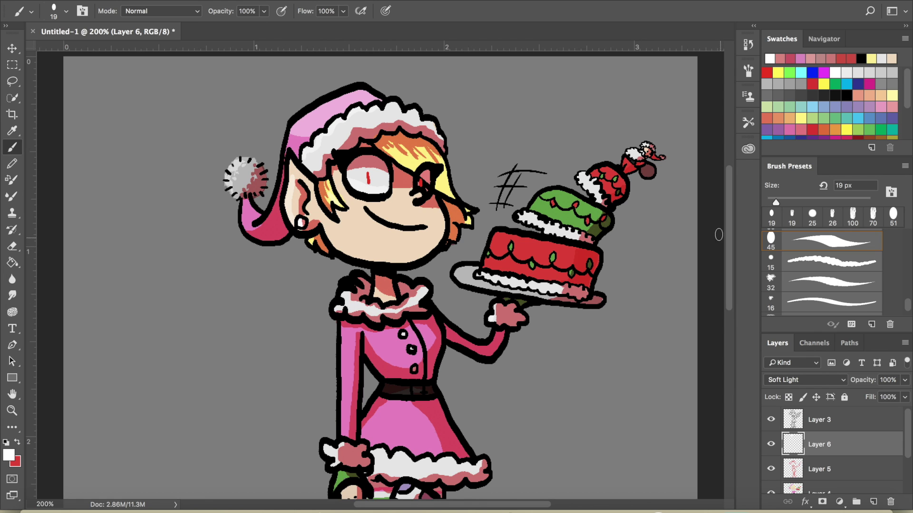
Paint soft white highlights on the bodice and the upper middle of the skirt of the pink dress
scroll(376, 313, down, 5)
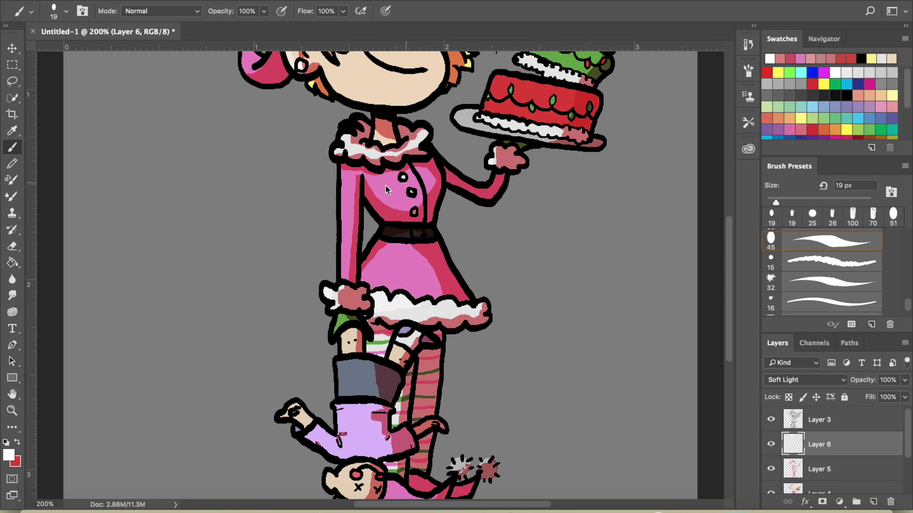
drag(392, 187, 396, 188)
mouse_move(397, 251)
mouse_down()
mouse_move(378, 283)
mouse_move(408, 290)
mouse_up()
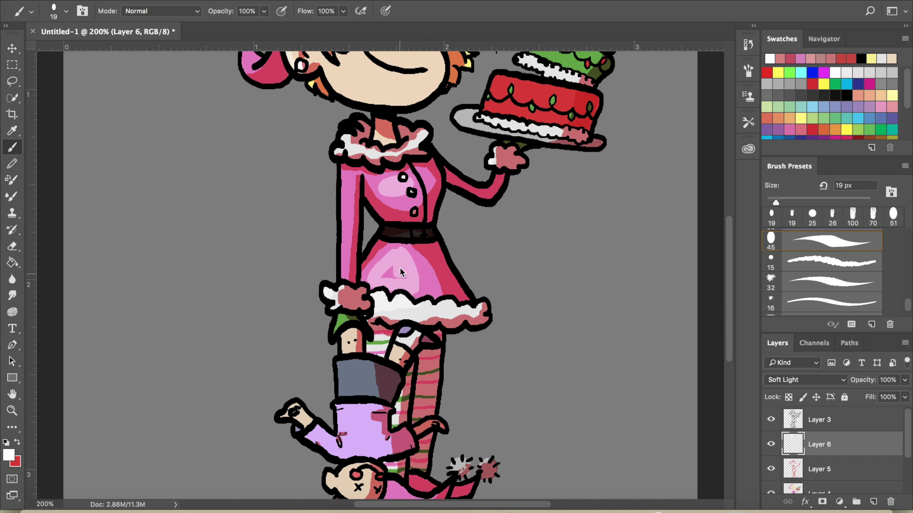
mouse_move(386, 277)
mouse_down()
mouse_move(376, 290)
mouse_move(395, 289)
mouse_up()
scroll(392, 268, down, 3)
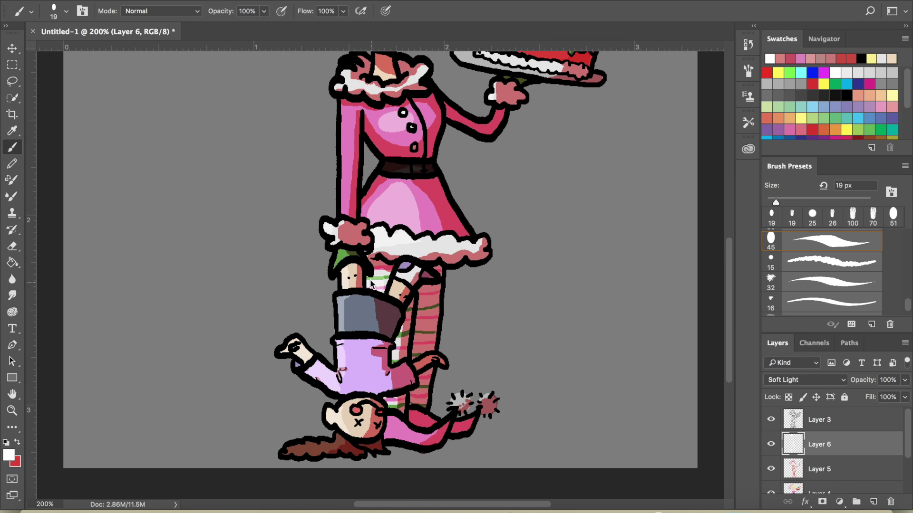
scroll(342, 190, up, 7)
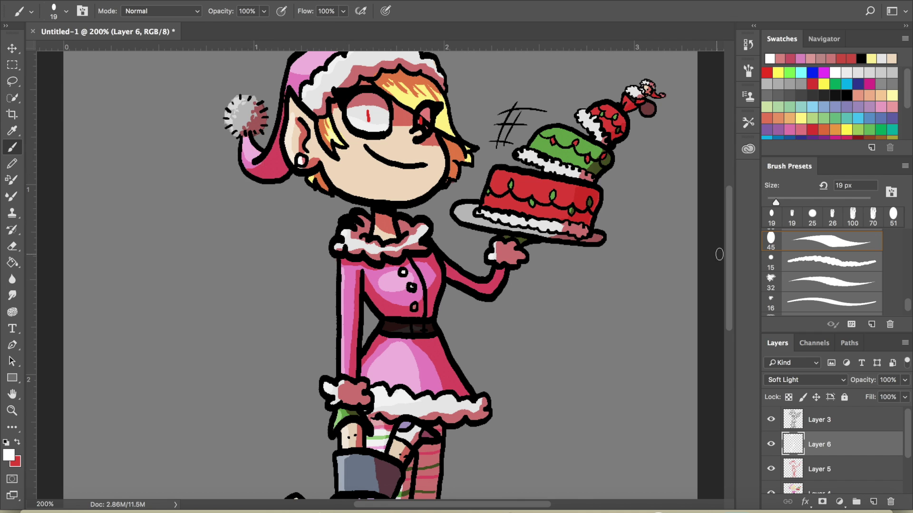
Select Layer 5 and pick a pink as the foreground colour
scroll(719, 255, up, 2)
click(819, 469)
click(9, 455)
click(395, 352)
click(750, 237)
click(892, 299)
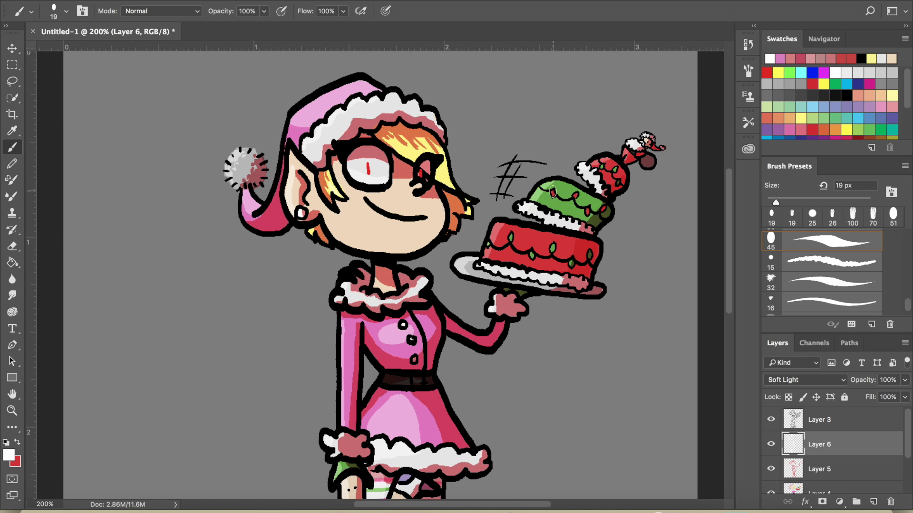
Fill the Background layer with a near-black colour using the Paint Bucket
scroll(733, 256, down, 3)
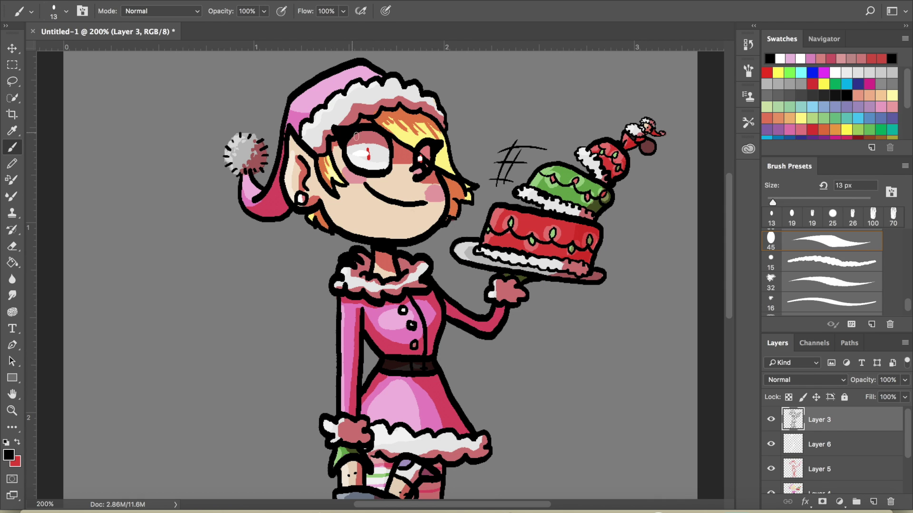
key(alt+bracketleft)
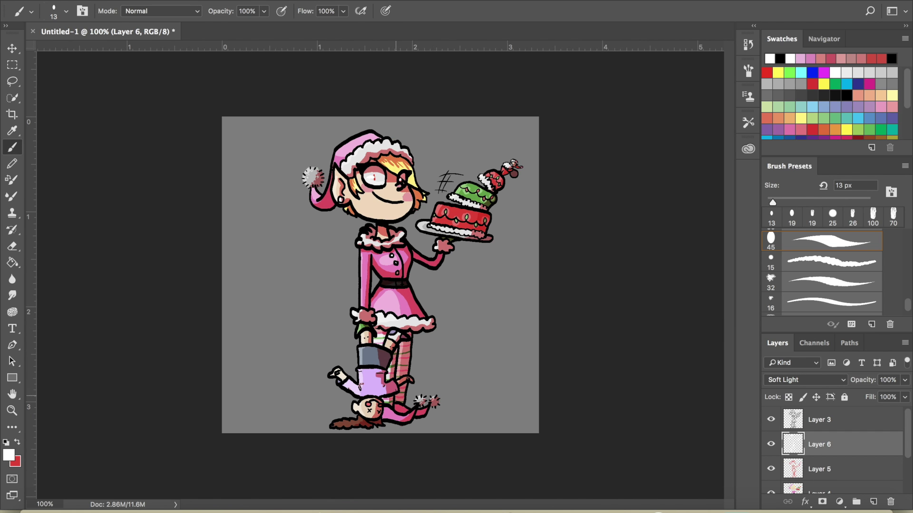
scroll(851, 451, down, 3)
click(854, 488)
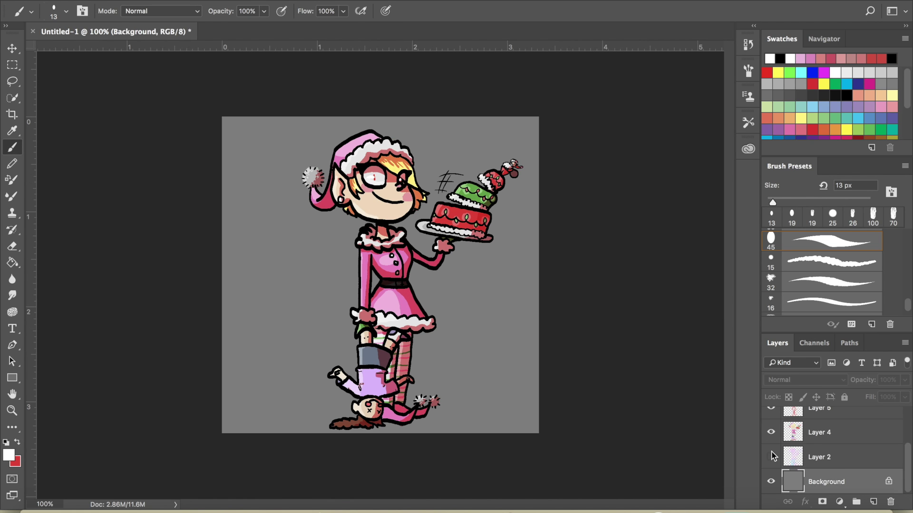
key(g)
click(435, 386)
click(434, 386)
click(525, 297)
Erase the black crossed motion marks between the face and the cake on Layer 3
key(super+plus)
key(super+plus)
scroll(298, 385, up, 5)
scroll(298, 385, right, 4)
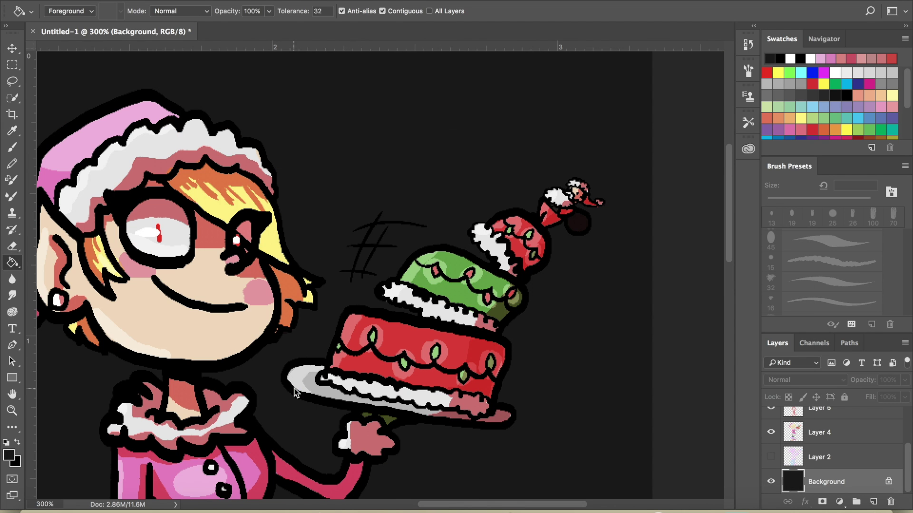
scroll(792, 418, up, 3)
click(793, 418)
click(12, 246)
drag(356, 266, 417, 227)
Redraw the crossed motion marks beside the cake in light grey with a 7 px brush
click(12, 455)
click(461, 293)
click(750, 238)
drag(344, 185, 412, 211)
drag(331, 196, 400, 224)
drag(370, 231, 421, 175)
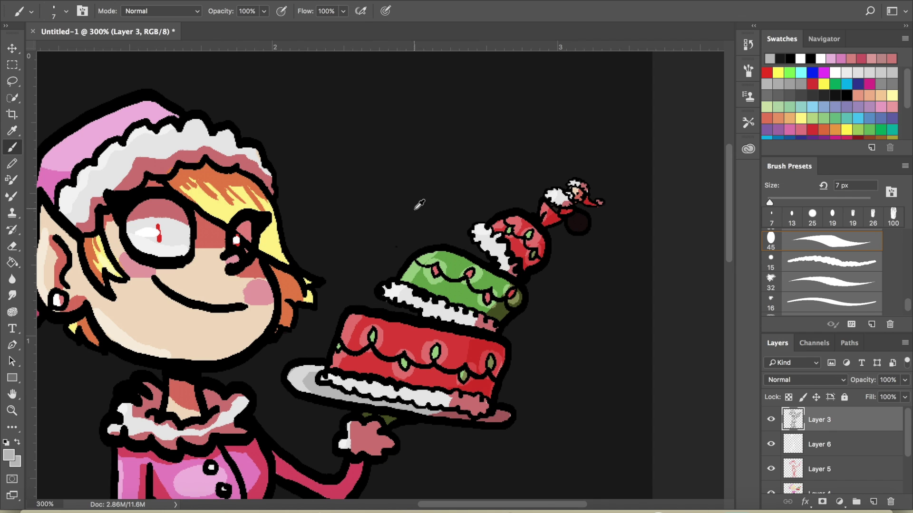
key(ctrl+minus)
key(ctrl+minus)
key(ctrl+plus)
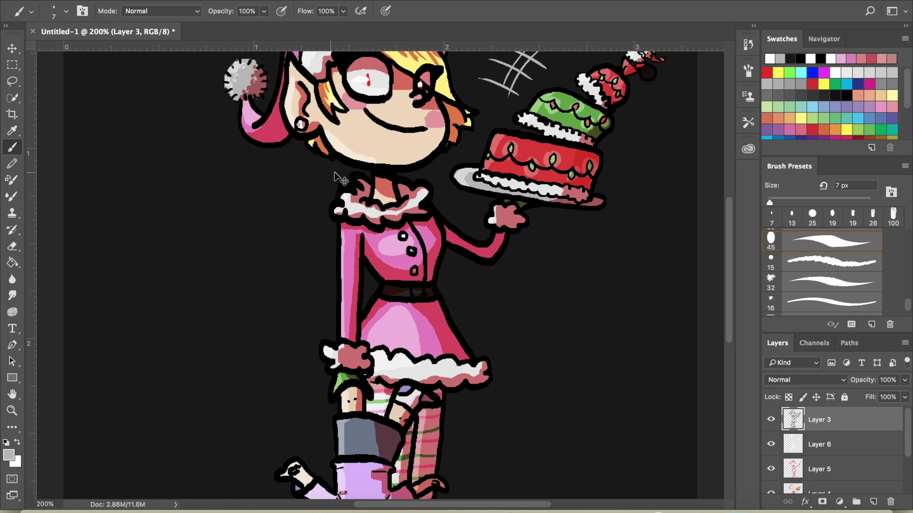
scroll(734, 226, down, 1)
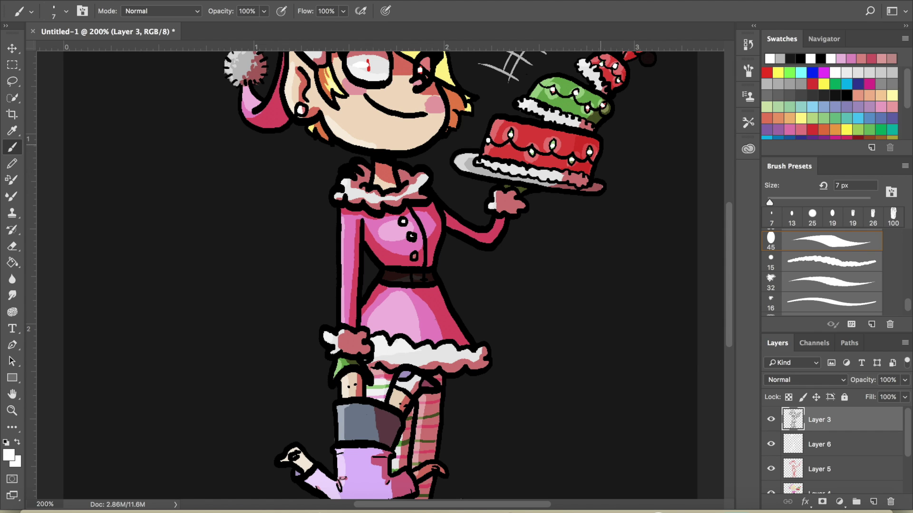
key(ctrl+minus)
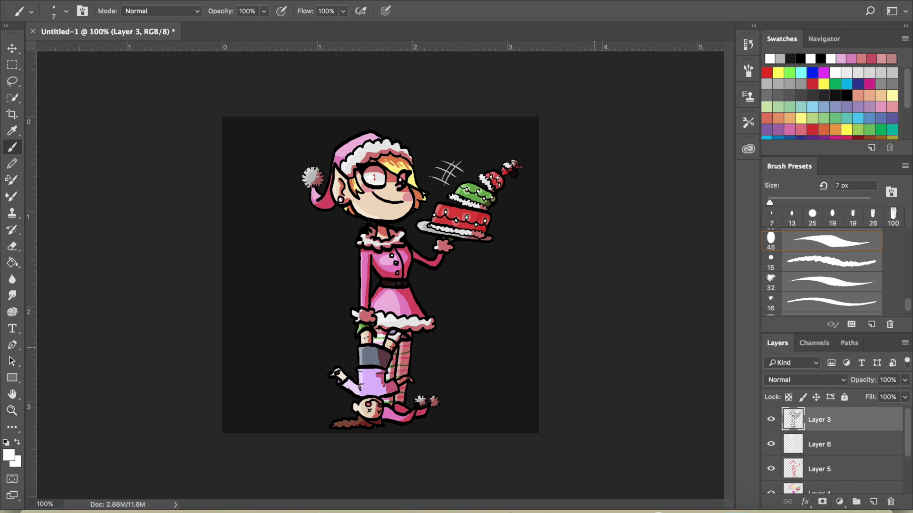